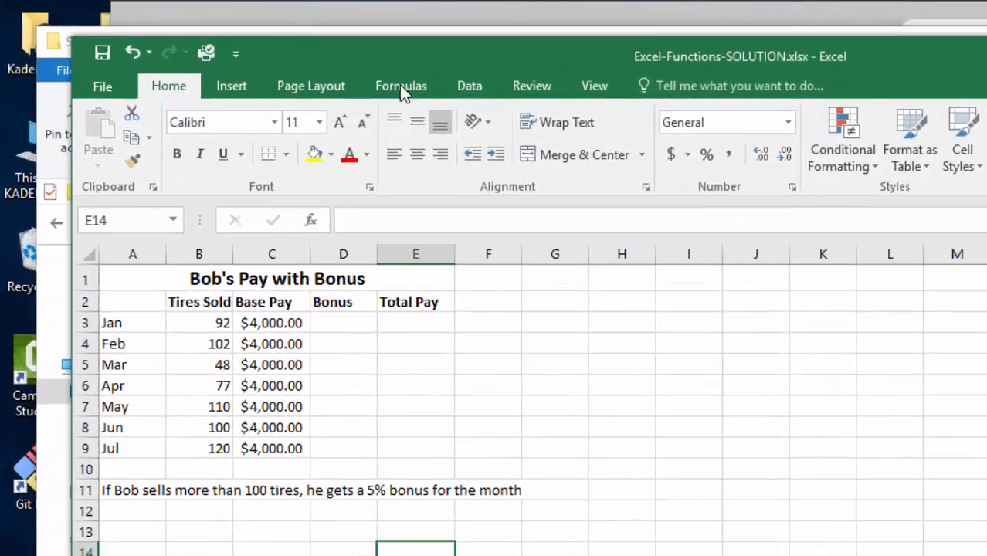
{"action": "left_click", "coordinate": [399, 84]}
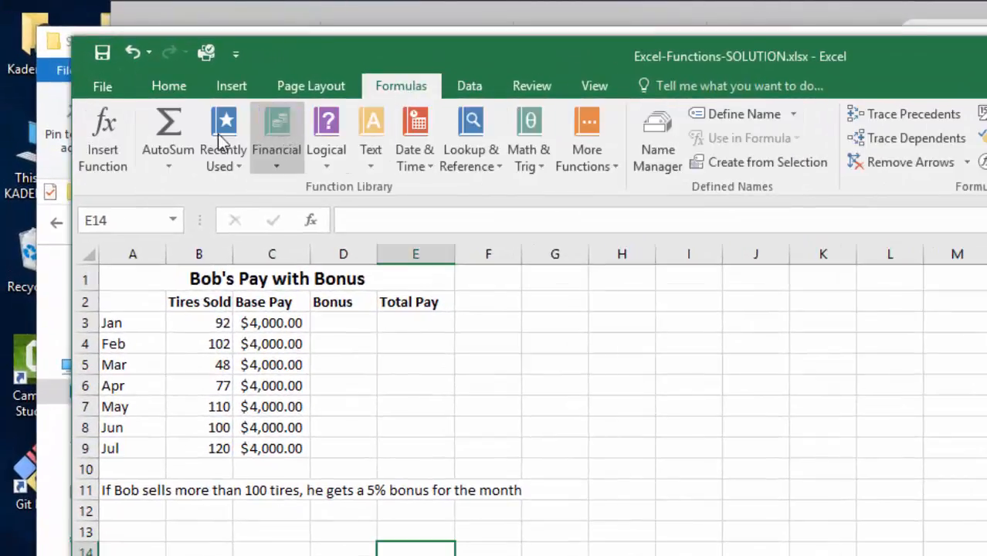
{"action": "left_click", "coordinate": [291, 137]}
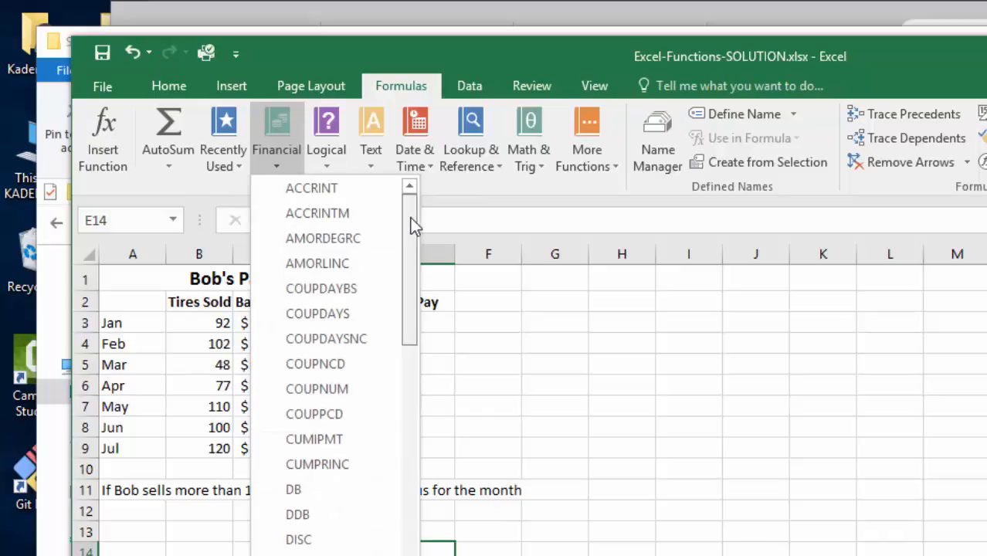
{"action": "left_click_drag", "start_coordinate": [410, 218], "coordinate": [419, 383]}
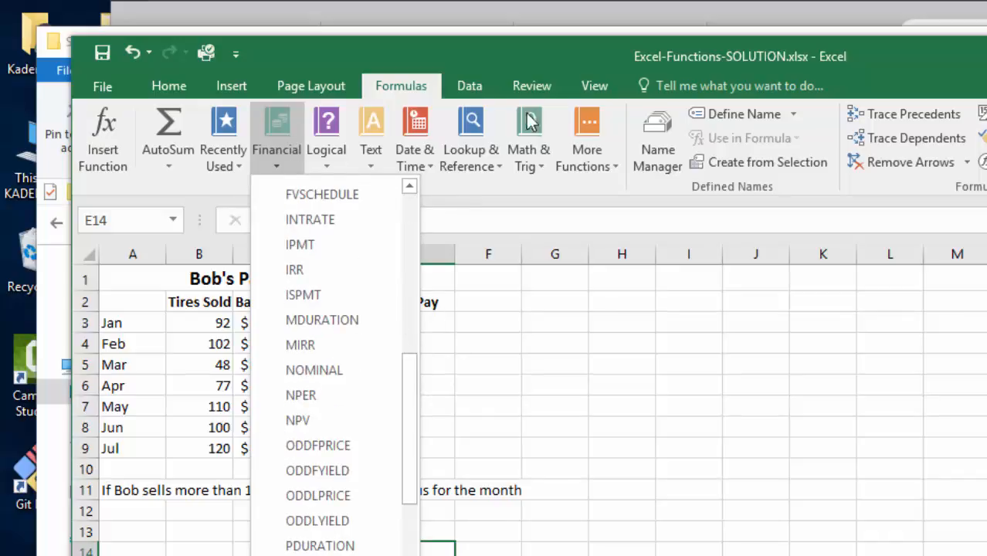
{"action": "left_click", "coordinate": [536, 134]}
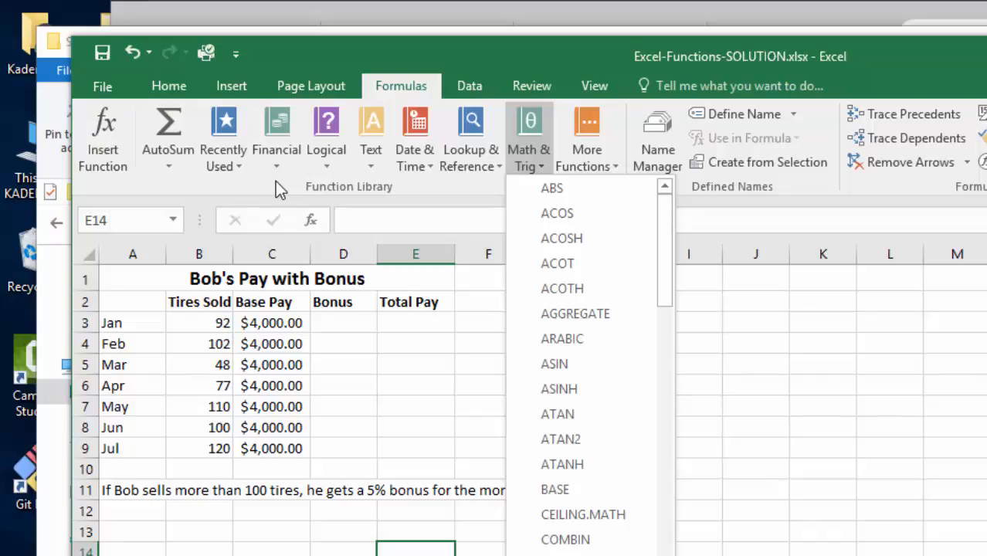
{"action": "left_click", "coordinate": [345, 338]}
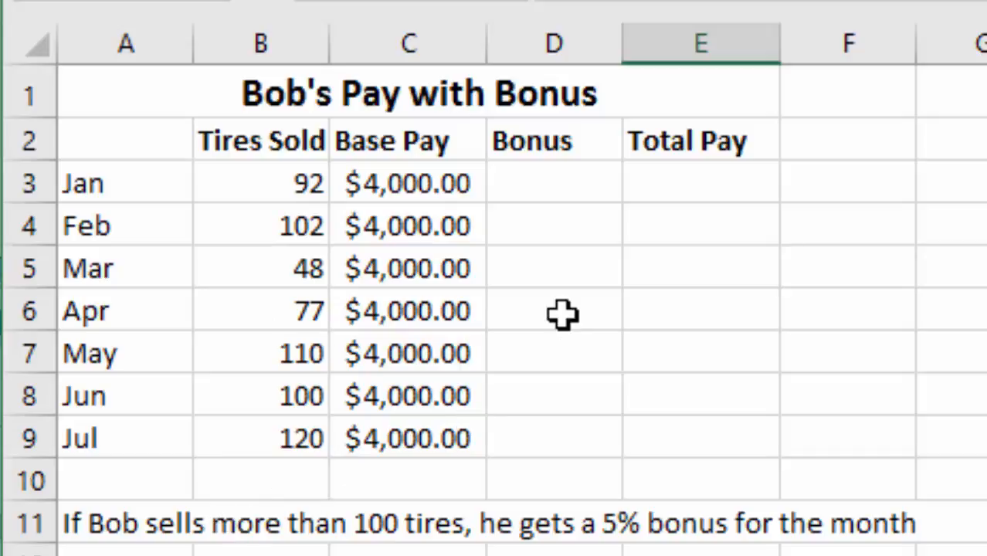
Begin an IF formula for January's bonus in D3 with the logical test B3 > 100
{"action": "left_click", "coordinate": [548, 179]}
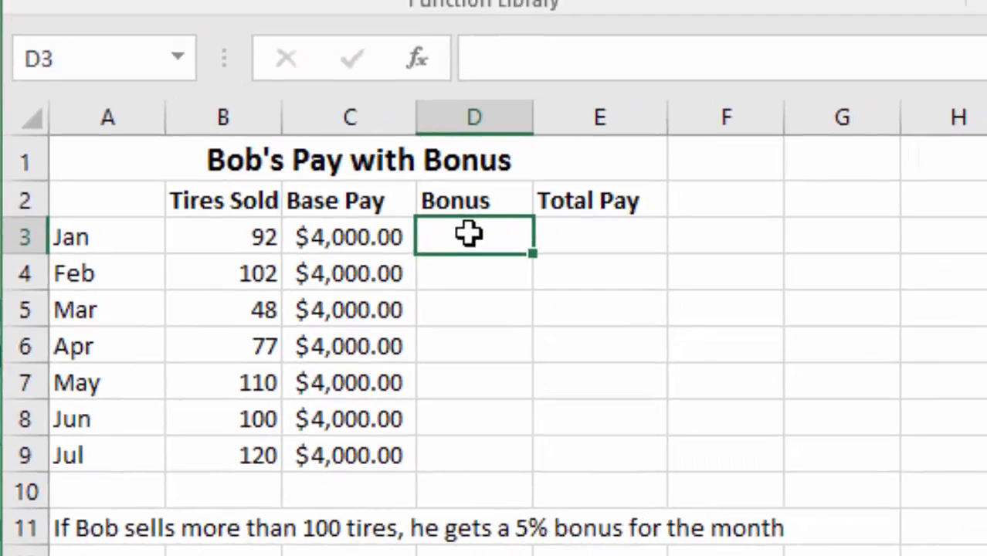
{"action": "left_click", "coordinate": [545, 60]}
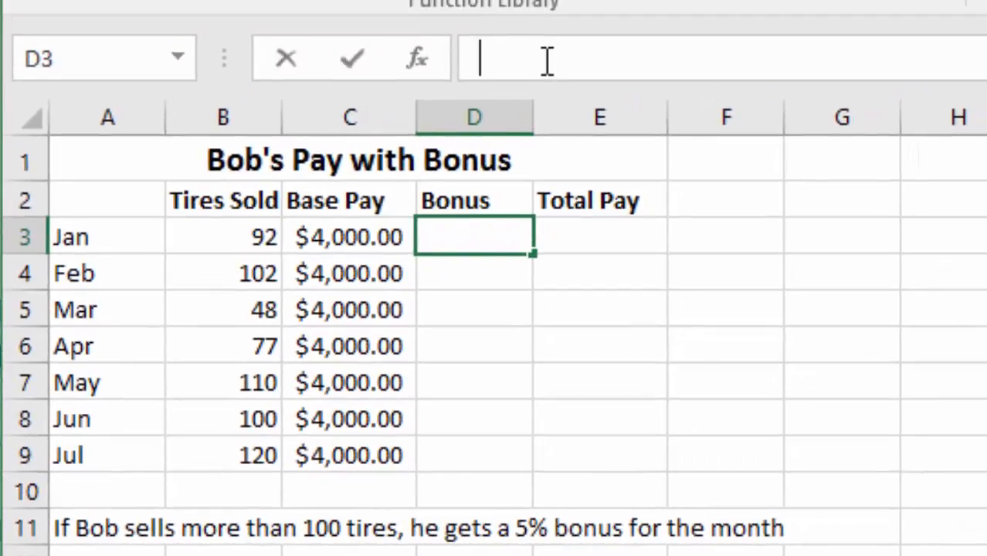
{"action": "type", "text": "="}
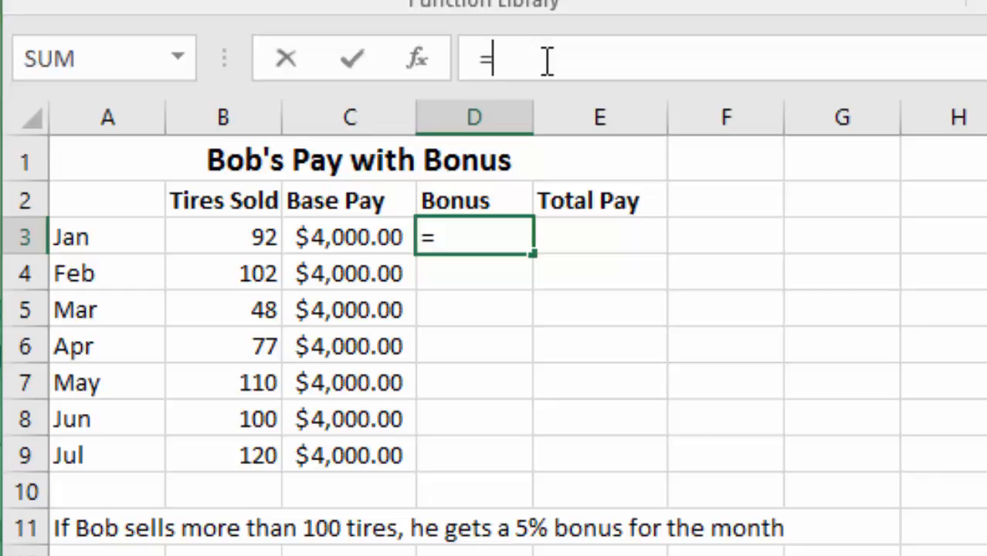
{"action": "type", "text": "IF"}
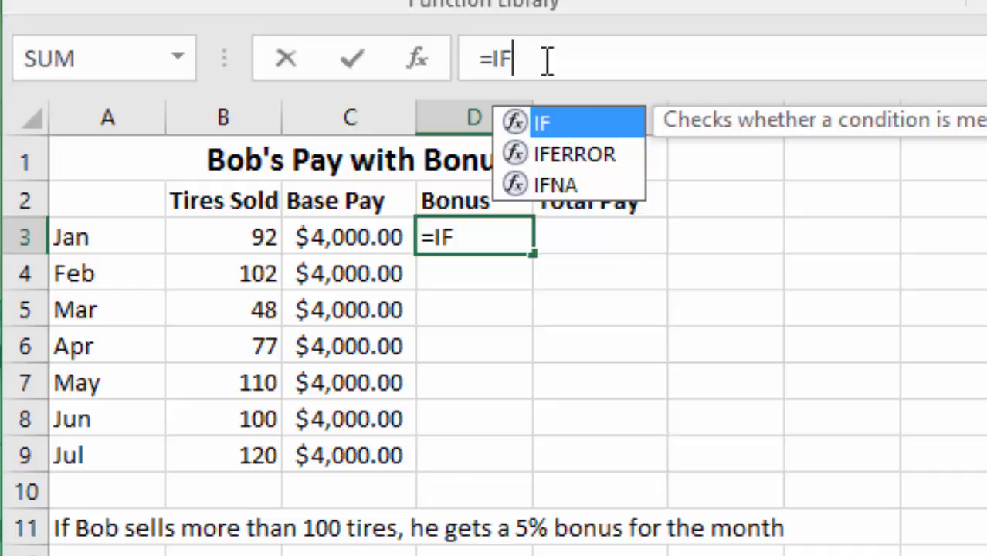
{"action": "type", "text": "("}
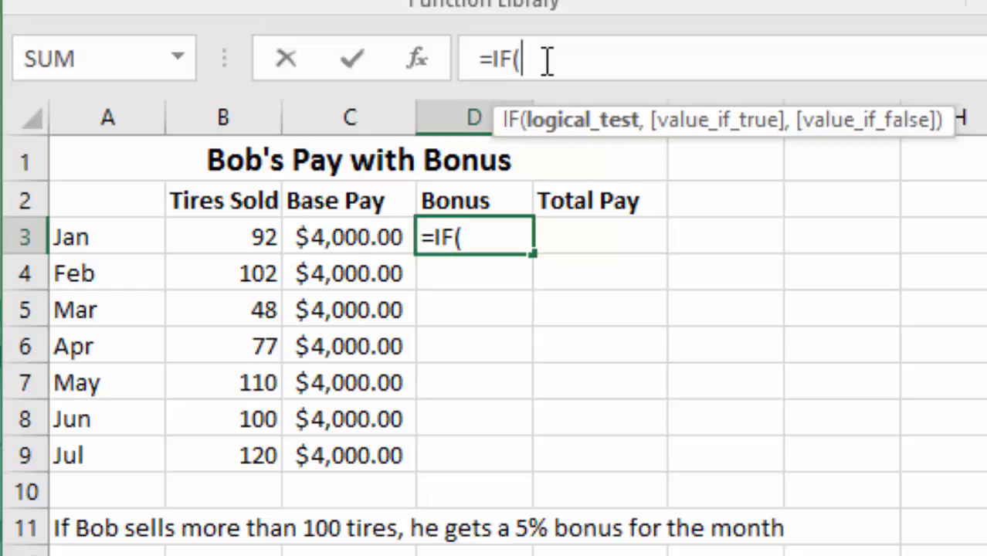
{"action": "left_click", "coordinate": [244, 241]}
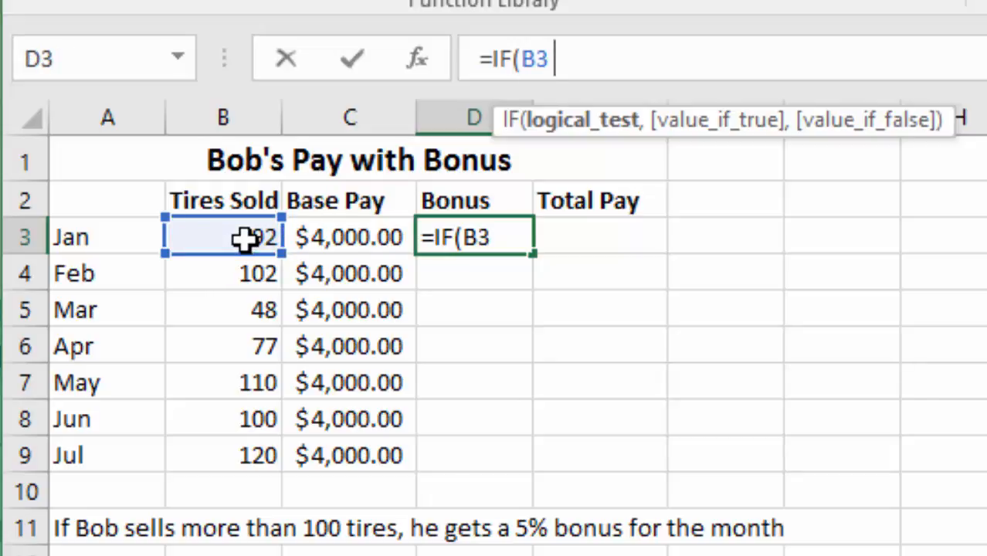
{"action": "type", "text": "> "}
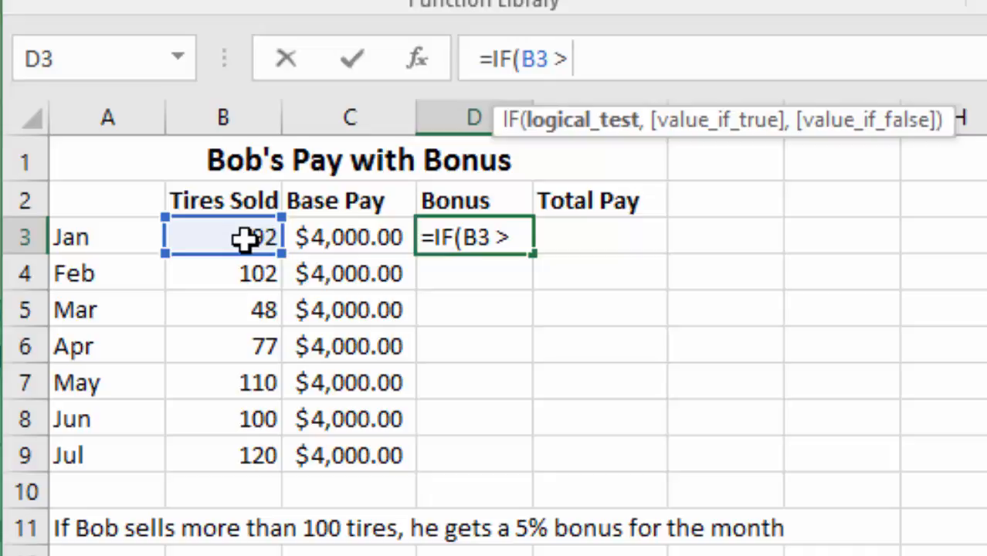
{"action": "type", "text": "100"}
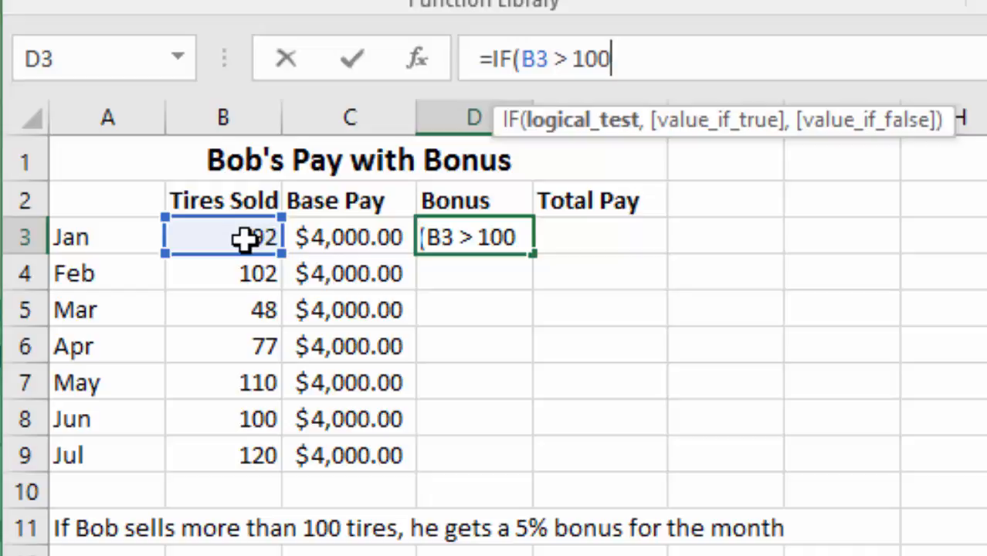
{"action": "type", "text": ","}
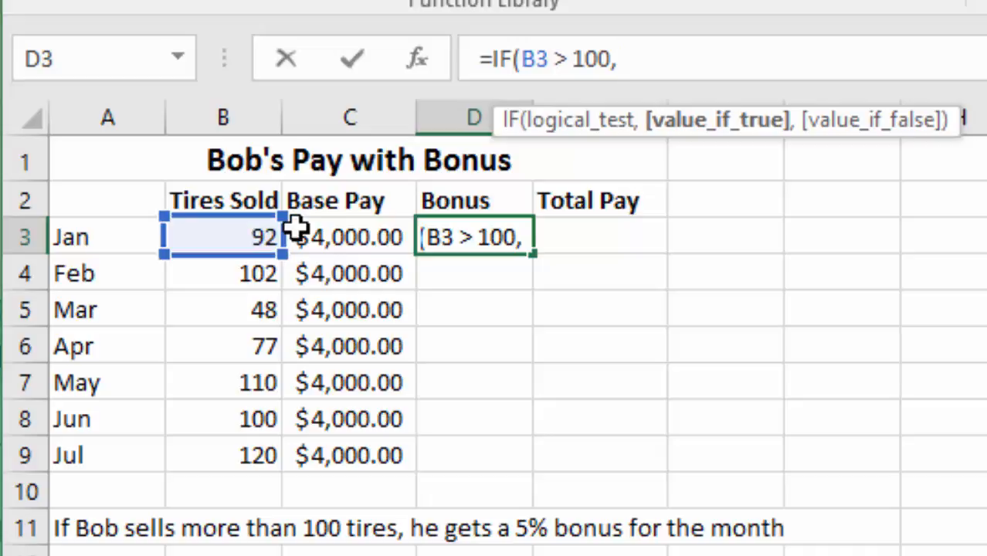
Complete the January bonus formula with C3 * 5% if true and 0 if false, and copy it down through D9
{"action": "left_click", "coordinate": [342, 232]}
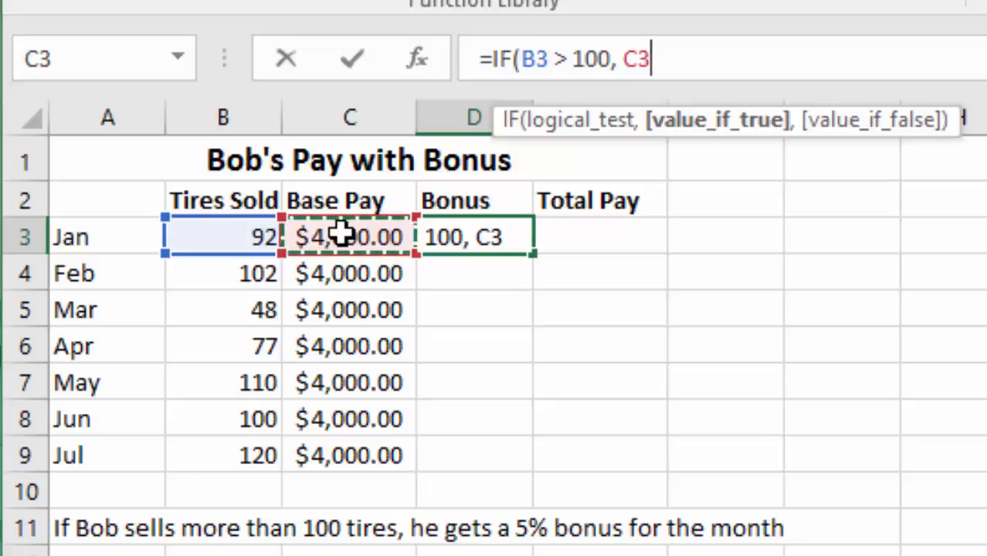
{"action": "type", "text": "*"}
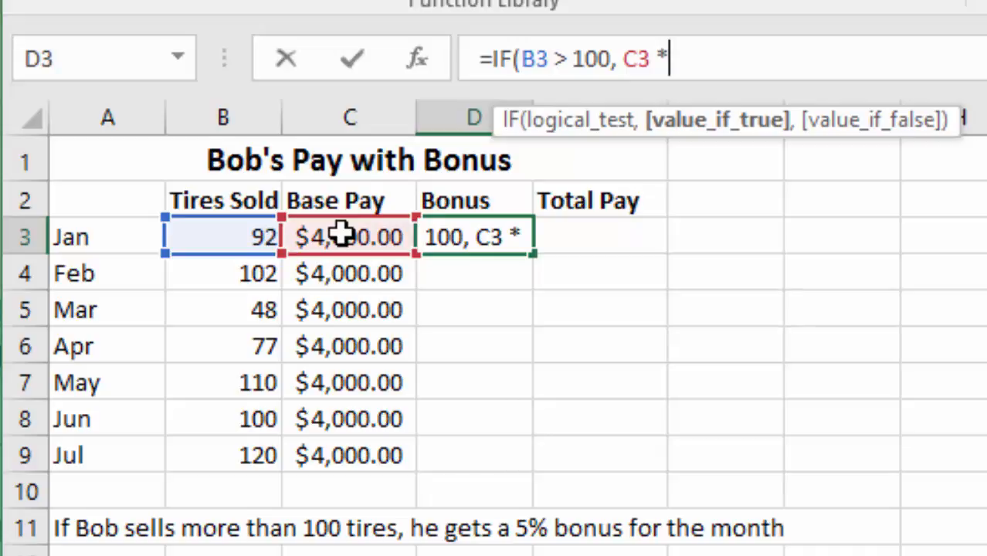
{"action": "type", "text": " 5"}
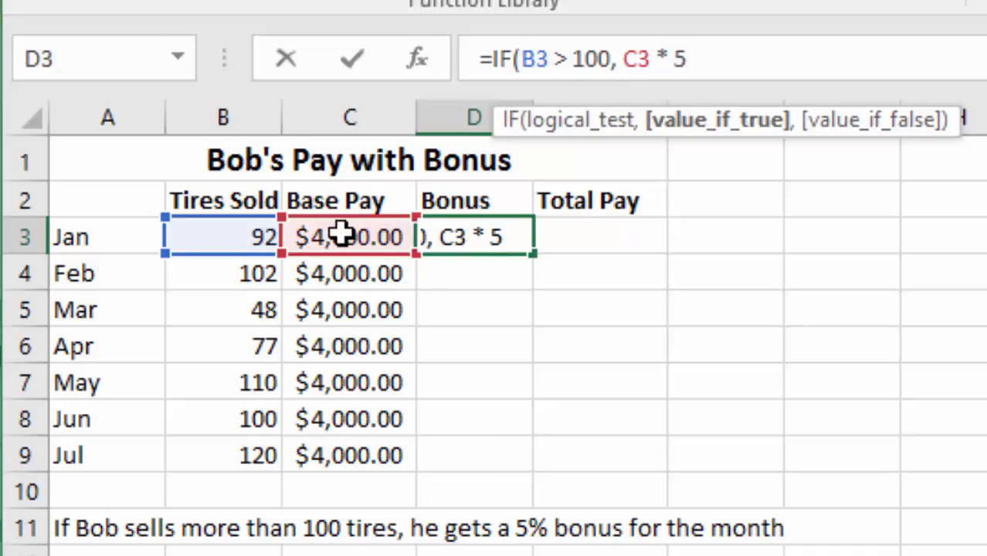
{"action": "type", "text": "%"}
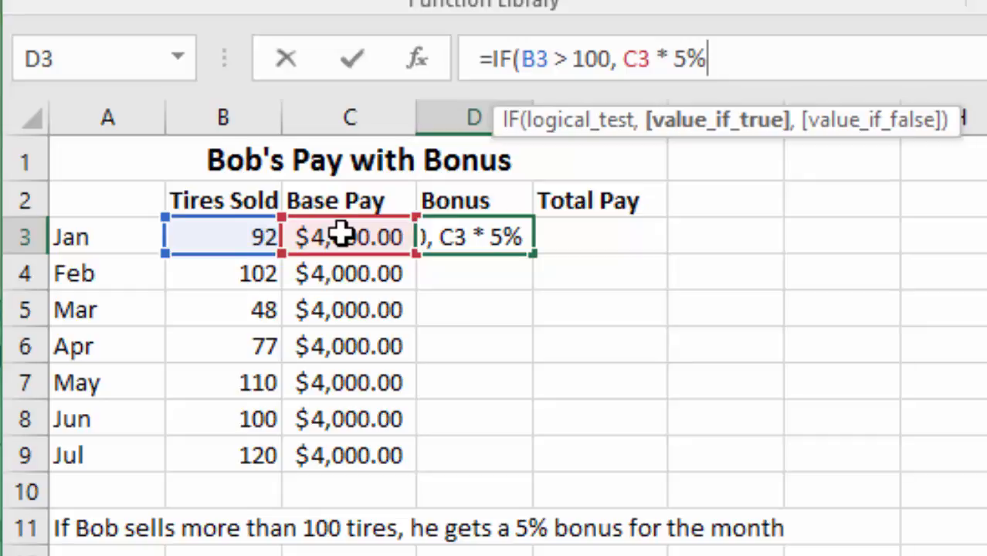
{"action": "type", "text": ","}
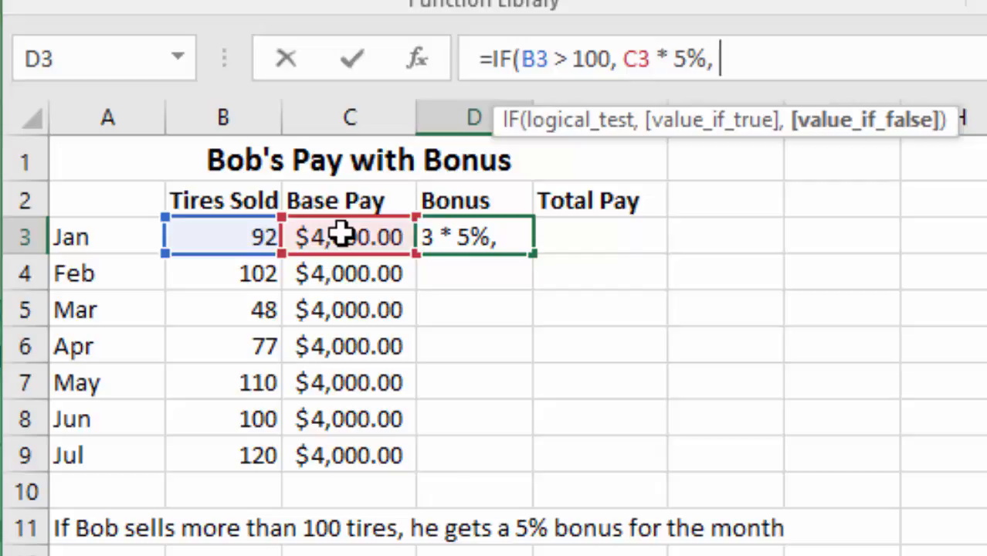
{"action": "type", "text": " 0"}
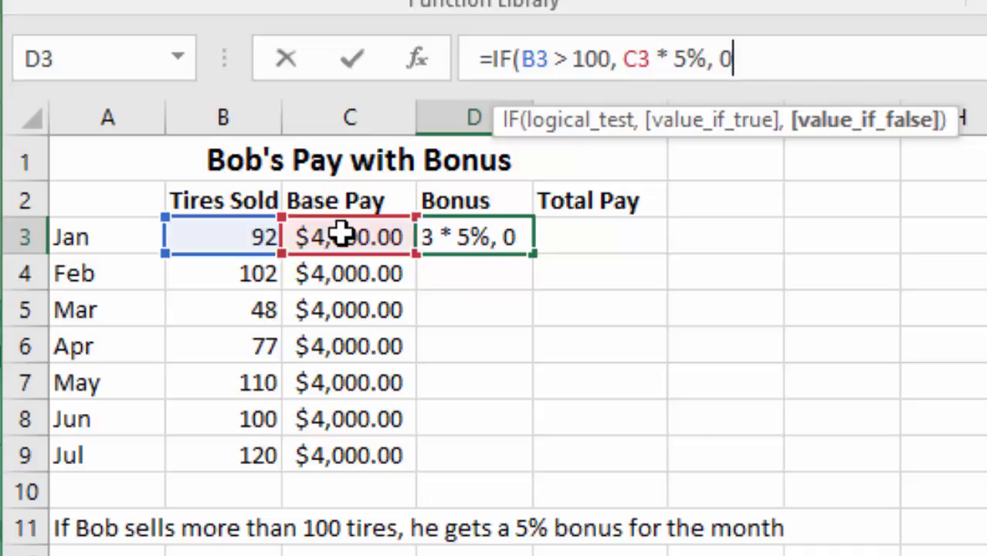
{"action": "type", "text": ")"}
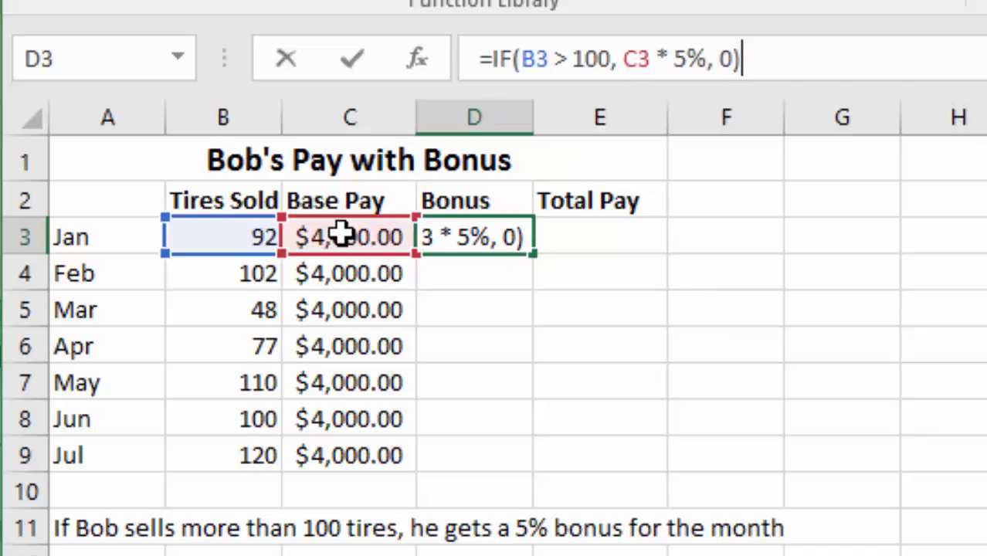
{"action": "key", "text": "Return"}
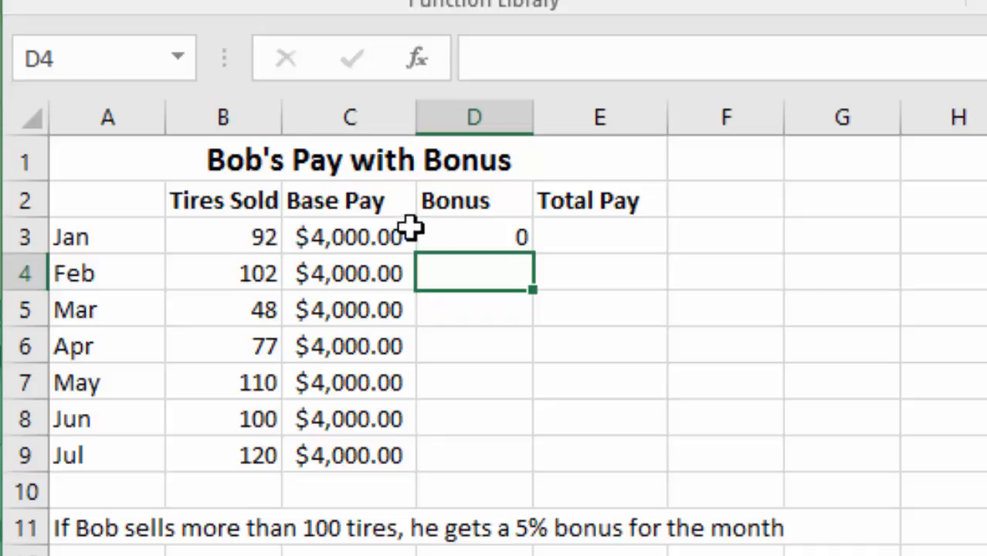
{"action": "left_click", "coordinate": [493, 237]}
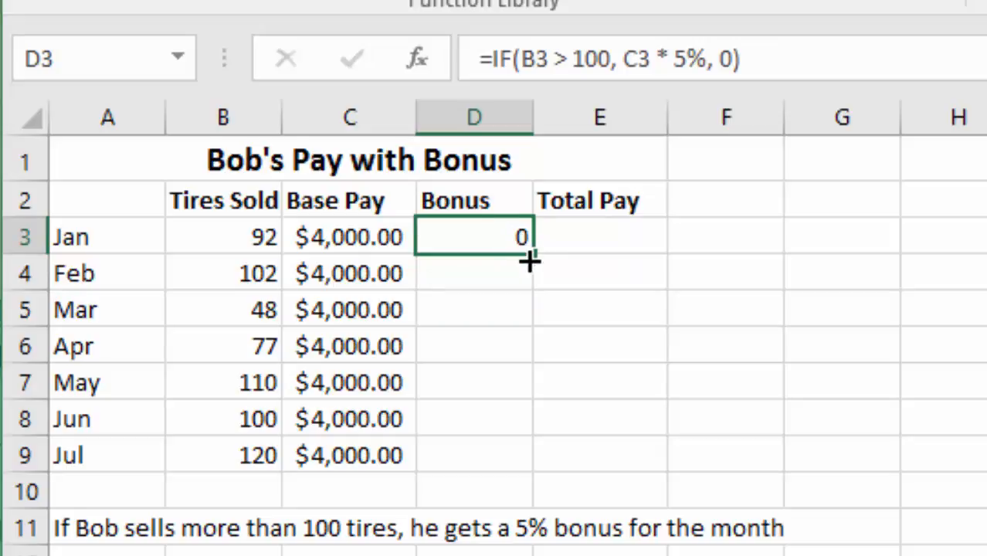
{"action": "left_click_drag", "start_coordinate": [530, 262], "coordinate": [493, 468]}
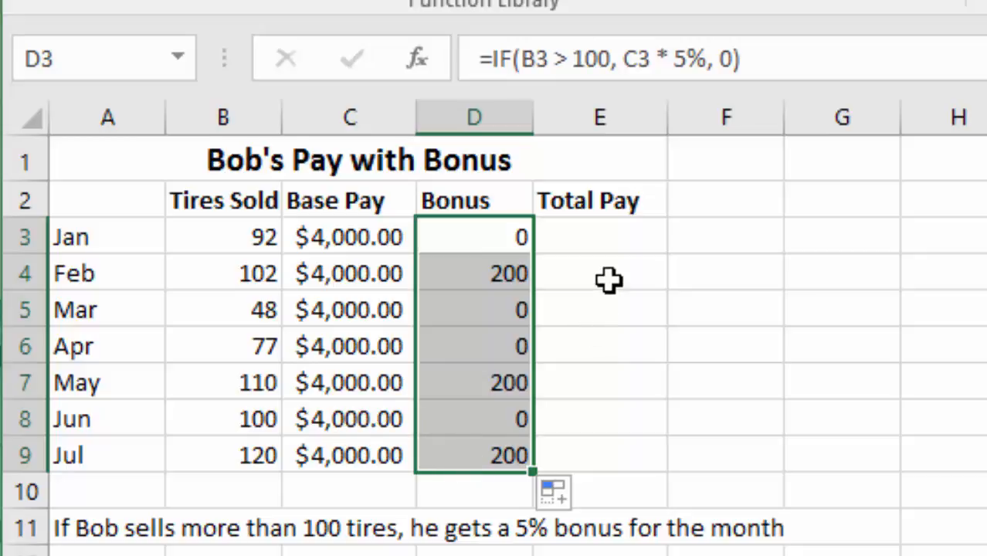
Calculate January's total pay in E3 with =C3+D3 and copy the formula down through E9
{"action": "left_click", "coordinate": [585, 236]}
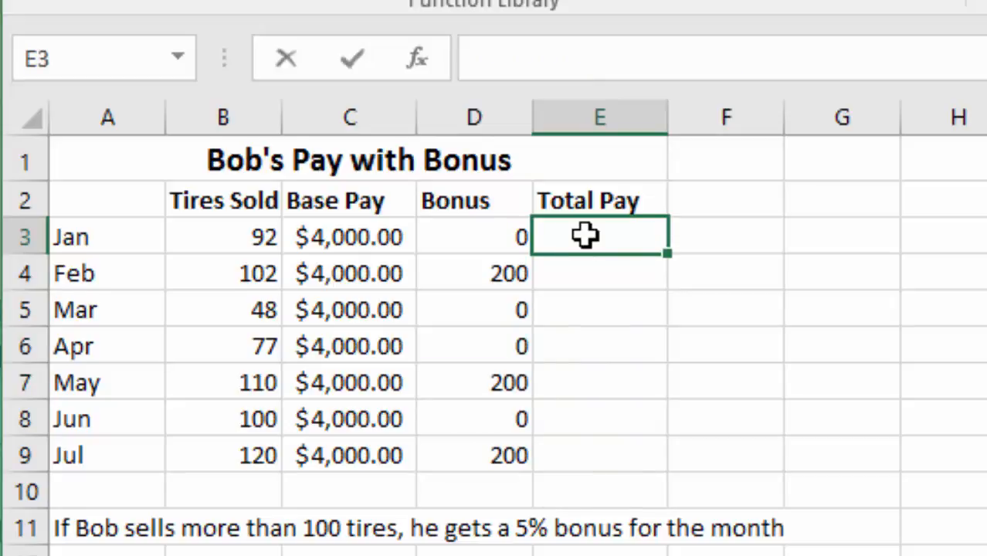
{"action": "type", "text": "="}
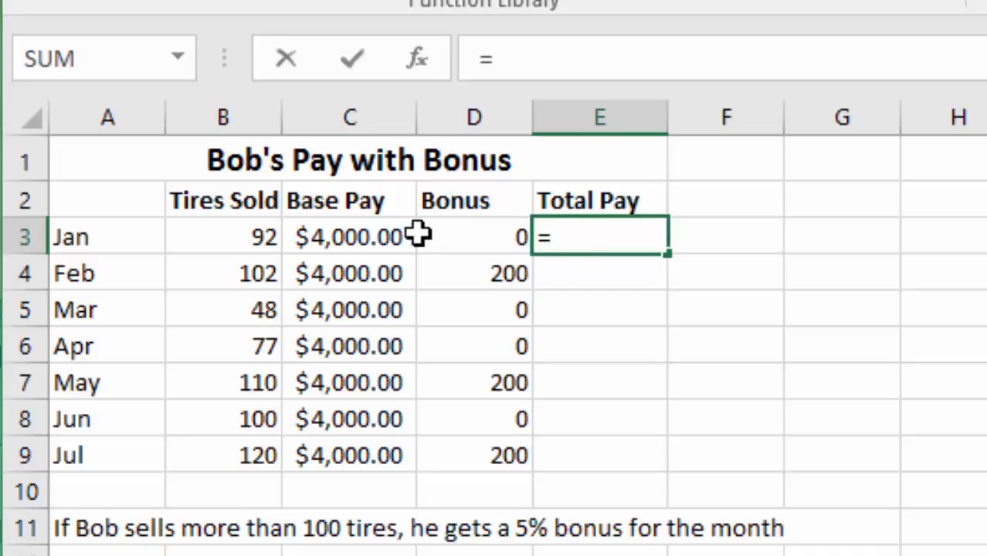
{"action": "left_click", "coordinate": [363, 239]}
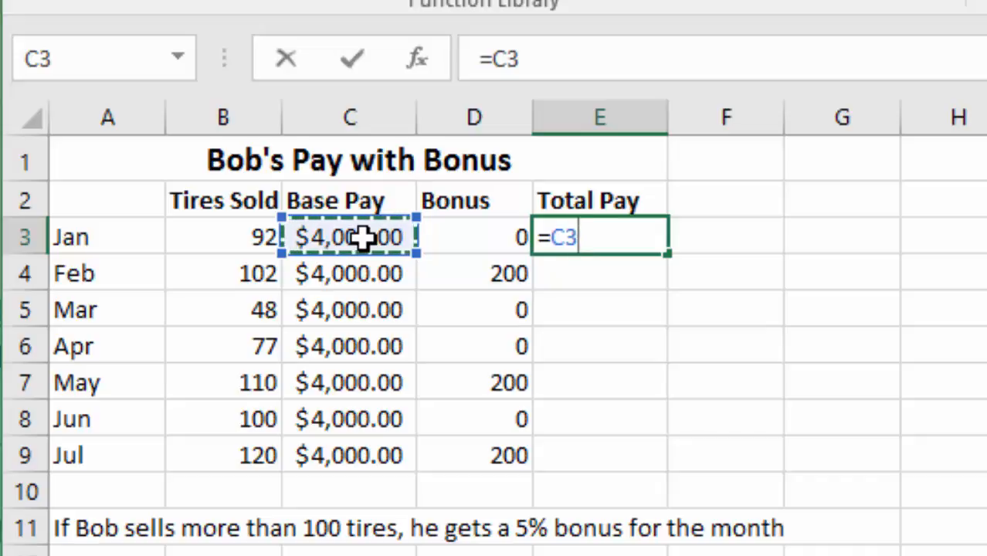
{"action": "type", "text": "+"}
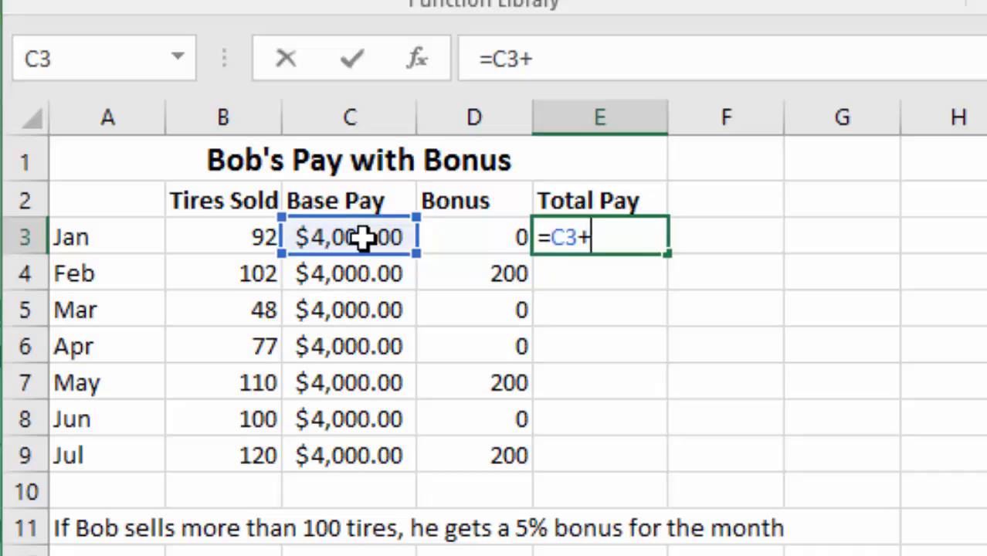
{"action": "left_click", "coordinate": [483, 237]}
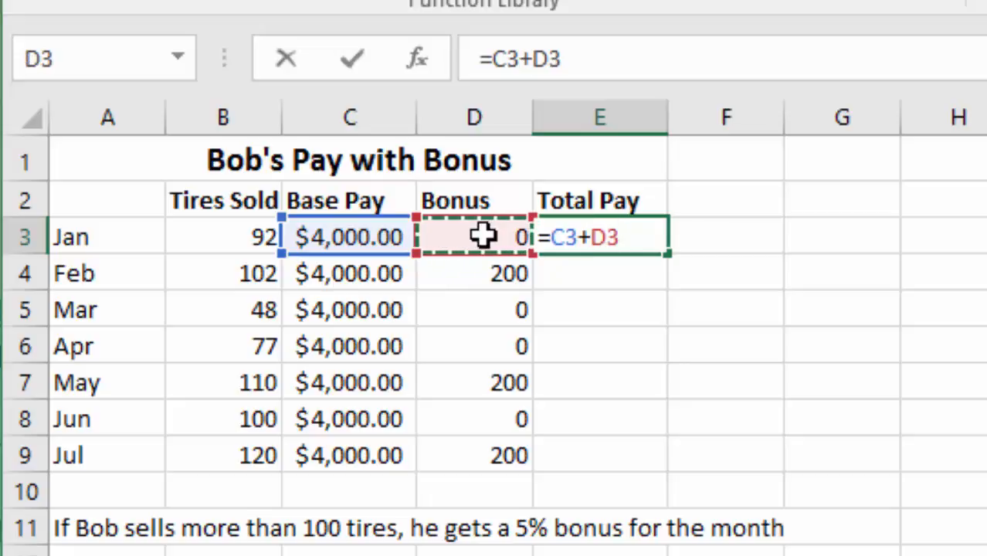
{"action": "key", "text": "Return"}
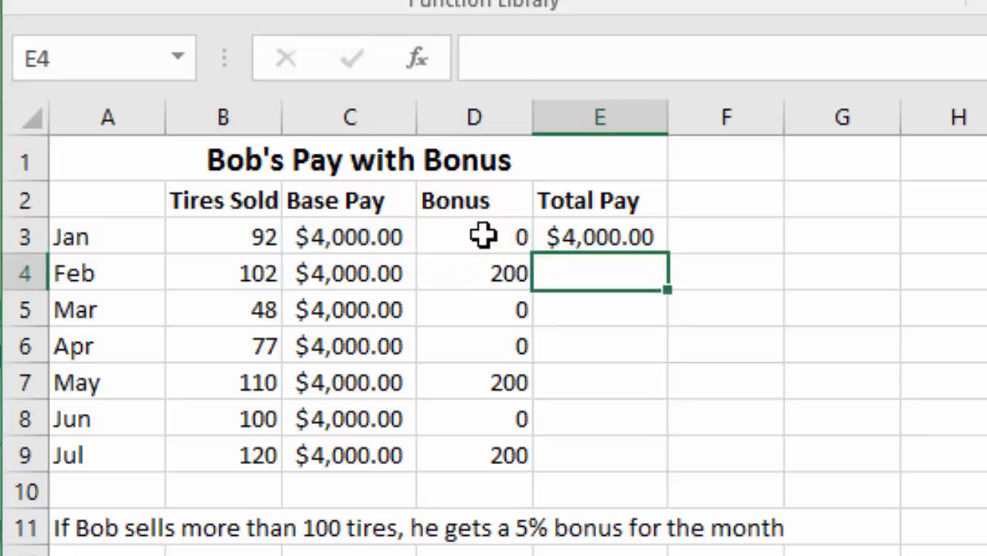
{"action": "left_click", "coordinate": [632, 237]}
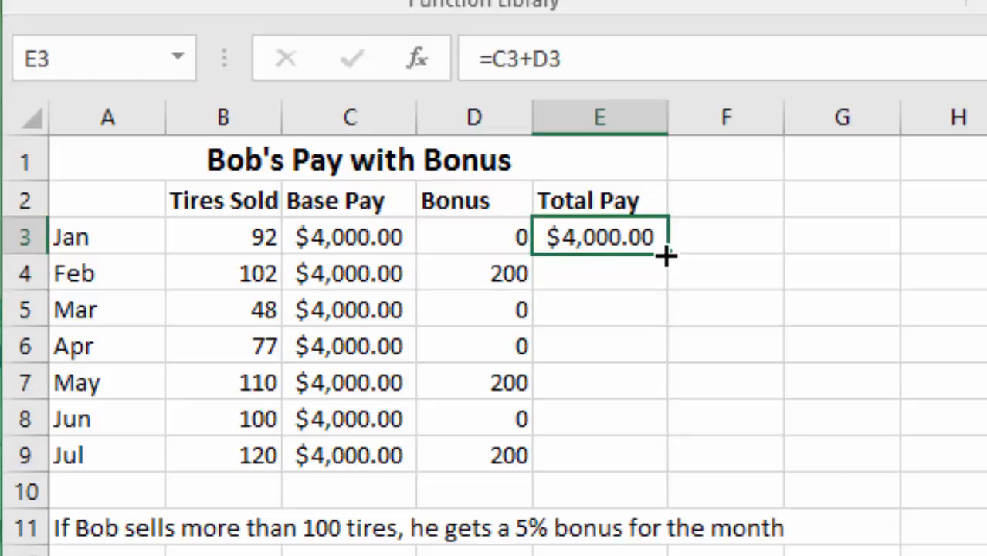
{"action": "left_click_drag", "start_coordinate": [666, 256], "coordinate": [670, 463]}
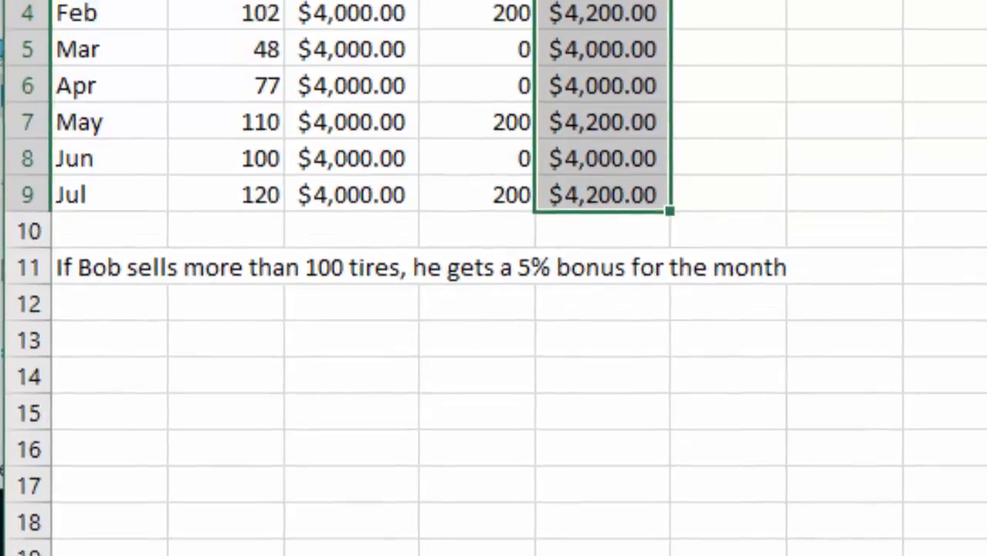
On the PMT Function sheet, calculate the monthly interest rate in B4 with =B3/12
{"action": "left_click", "coordinate": [448, 512]}
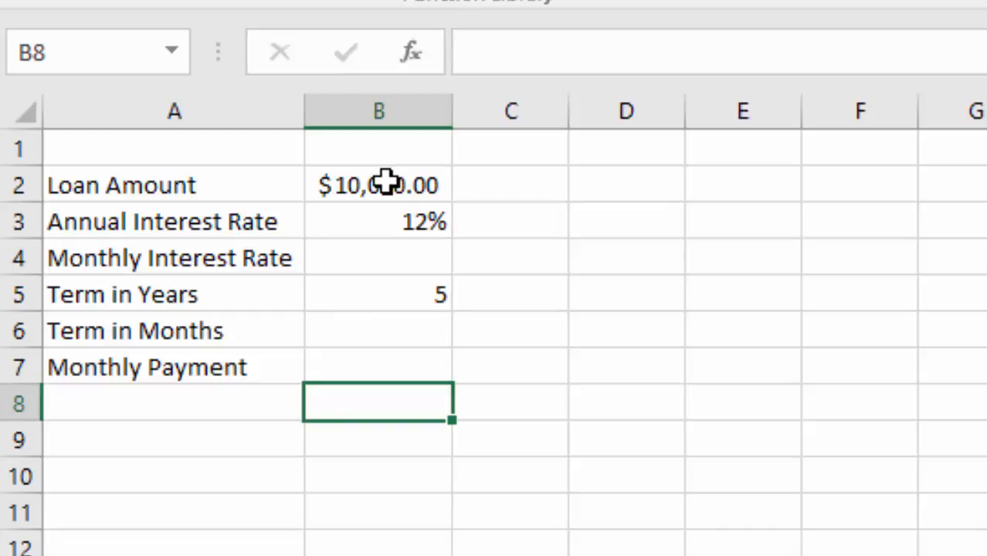
{"action": "left_click", "coordinate": [180, 368]}
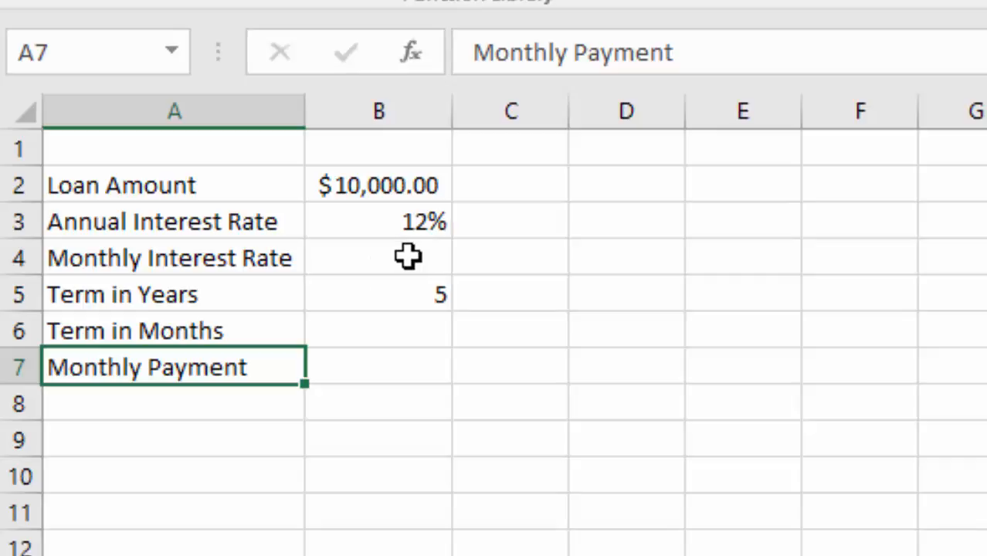
{"action": "left_click", "coordinate": [408, 257]}
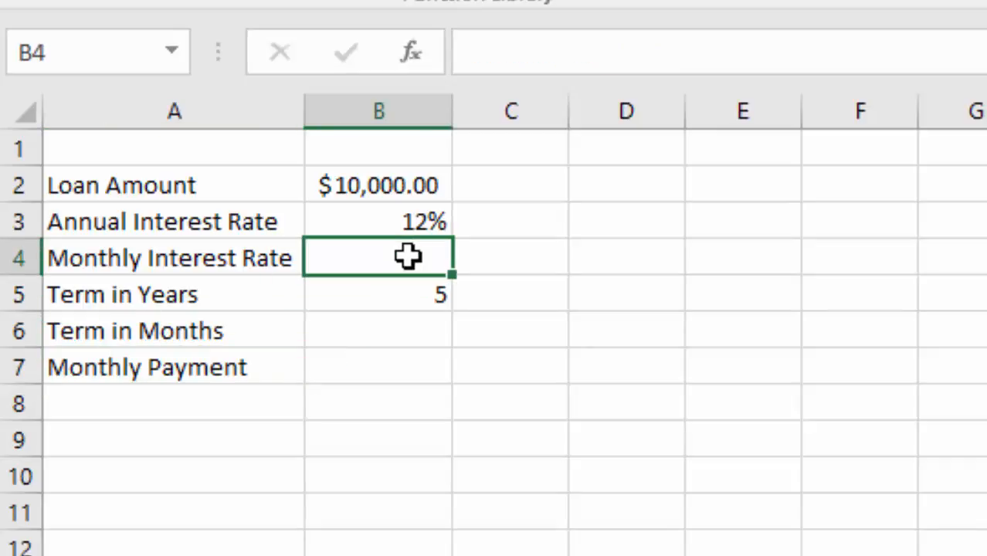
{"action": "left_click", "coordinate": [563, 61]}
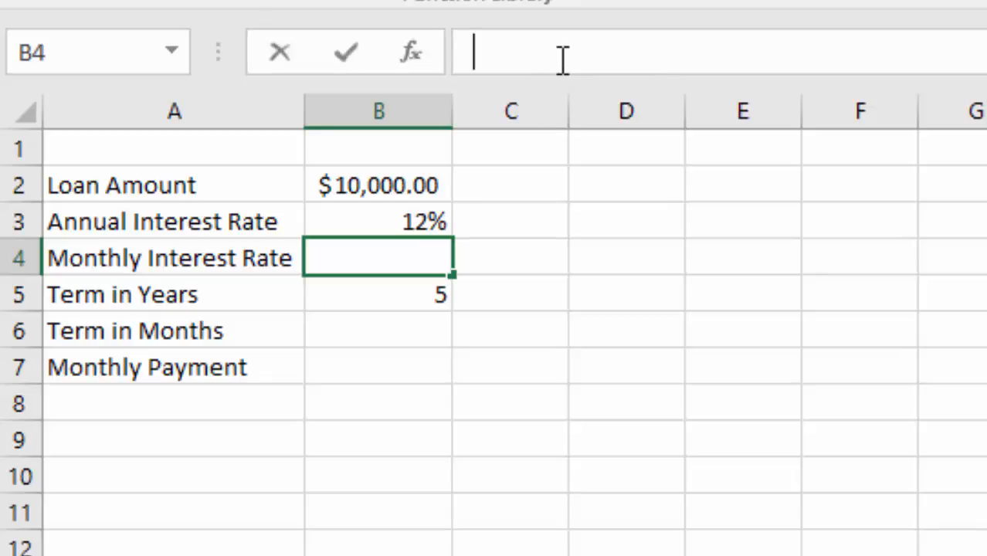
{"action": "type", "text": "="}
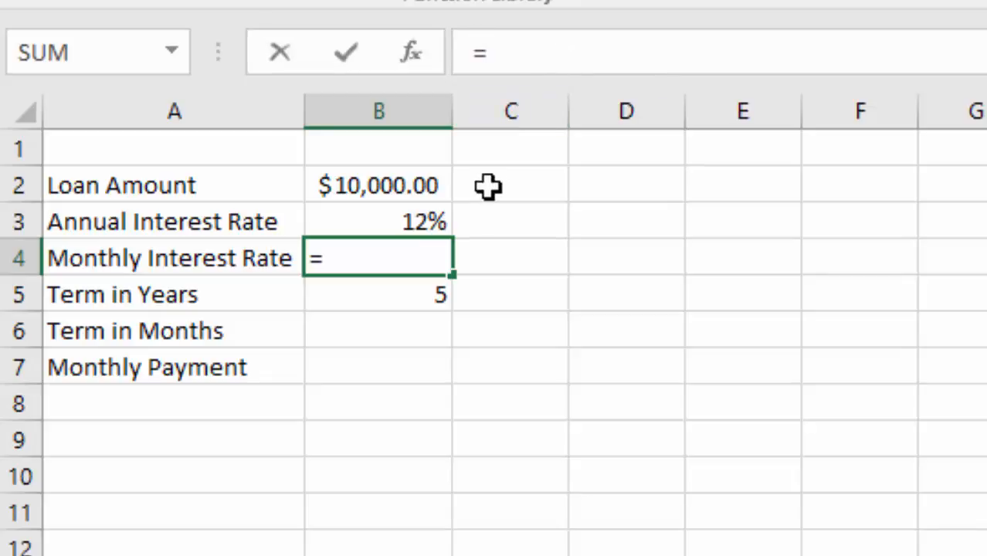
{"action": "left_click", "coordinate": [414, 220]}
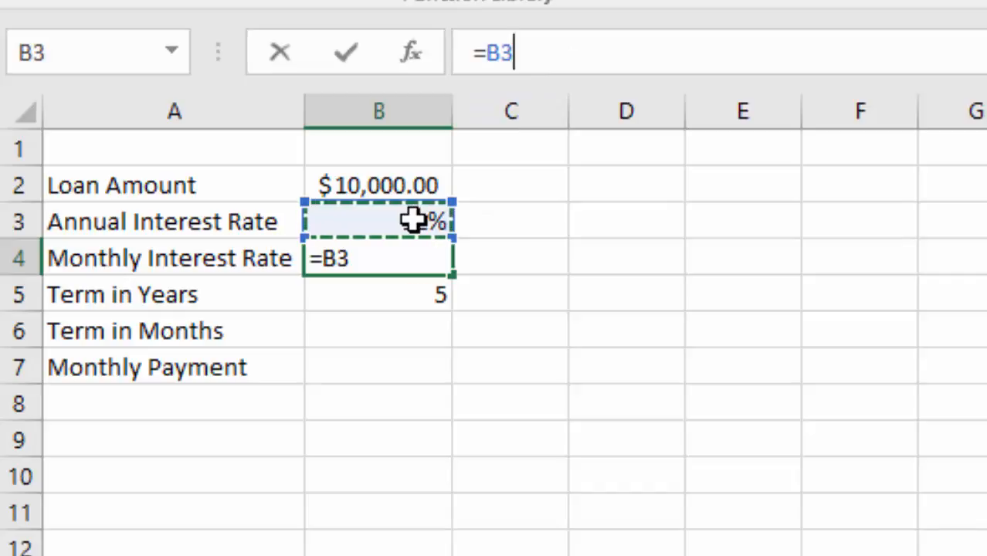
{"action": "type", "text": "/"}
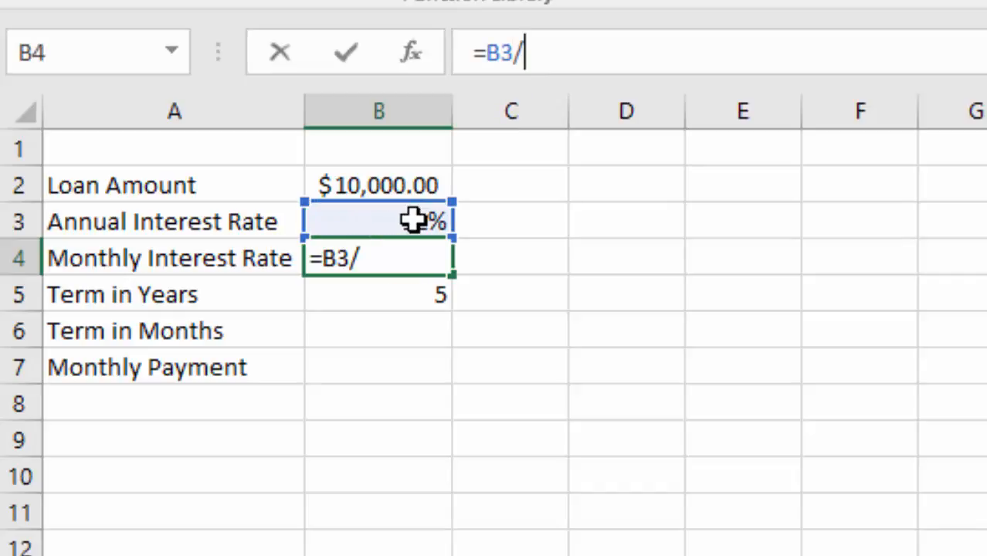
{"action": "type", "text": "12"}
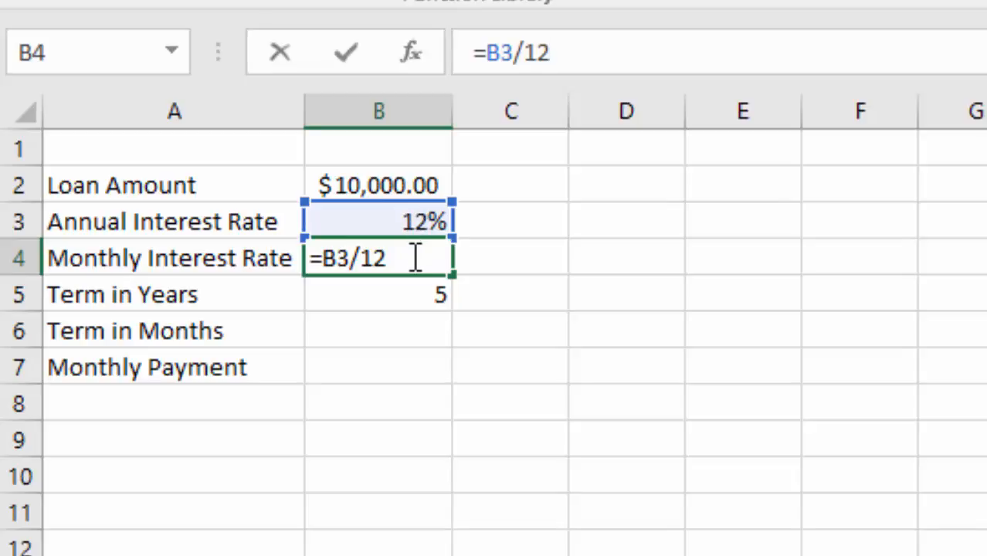
{"action": "key", "text": "Return"}
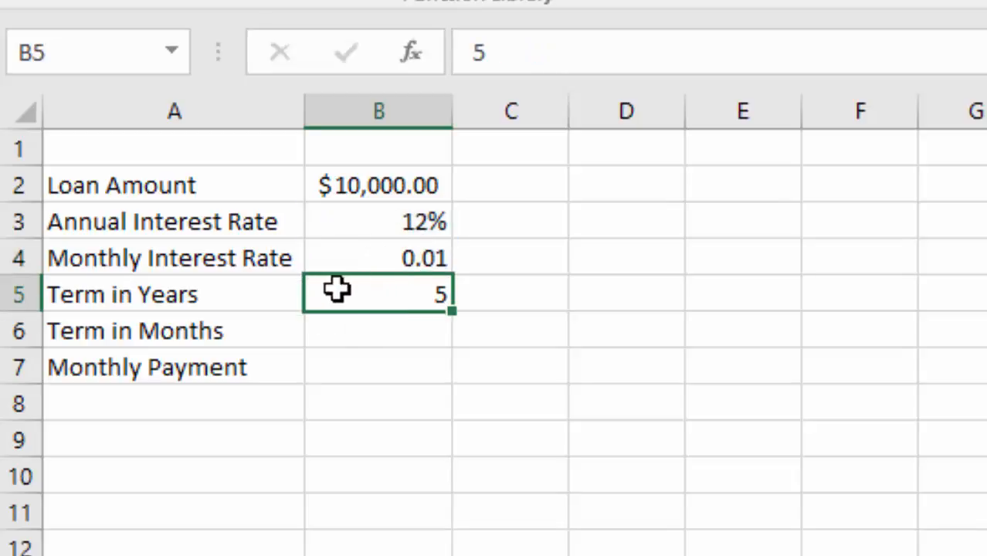
Format the monthly interest rate in B4 as a percentage
{"action": "left_click", "coordinate": [411, 256]}
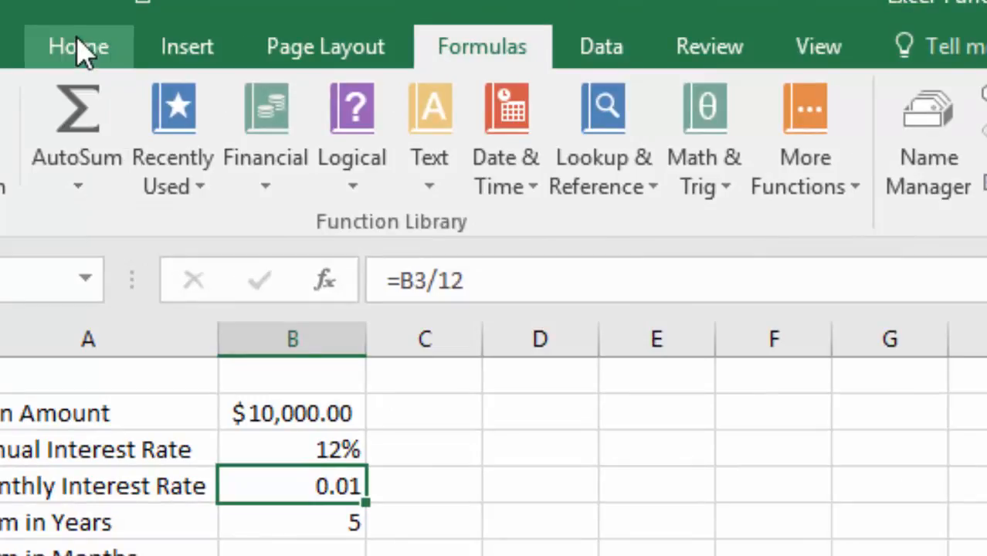
{"action": "left_click", "coordinate": [78, 48]}
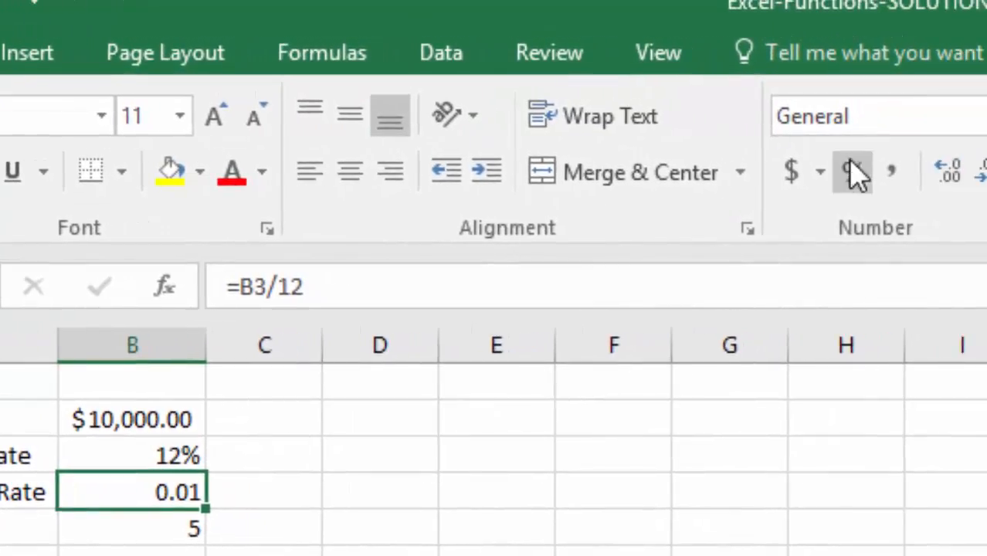
{"action": "left_click", "coordinate": [852, 173]}
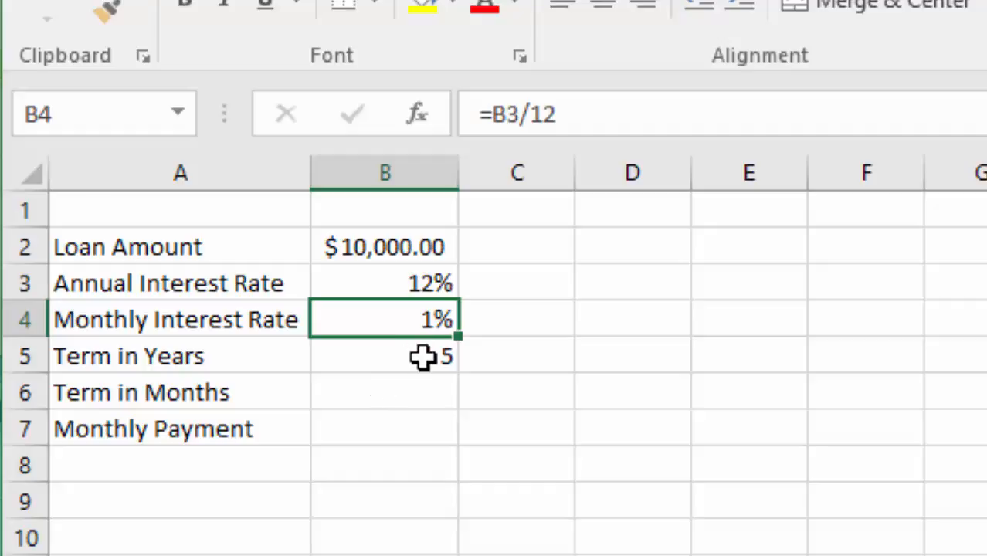
Calculate the term in months in B6 with =B5*12
{"action": "left_click", "coordinate": [405, 394]}
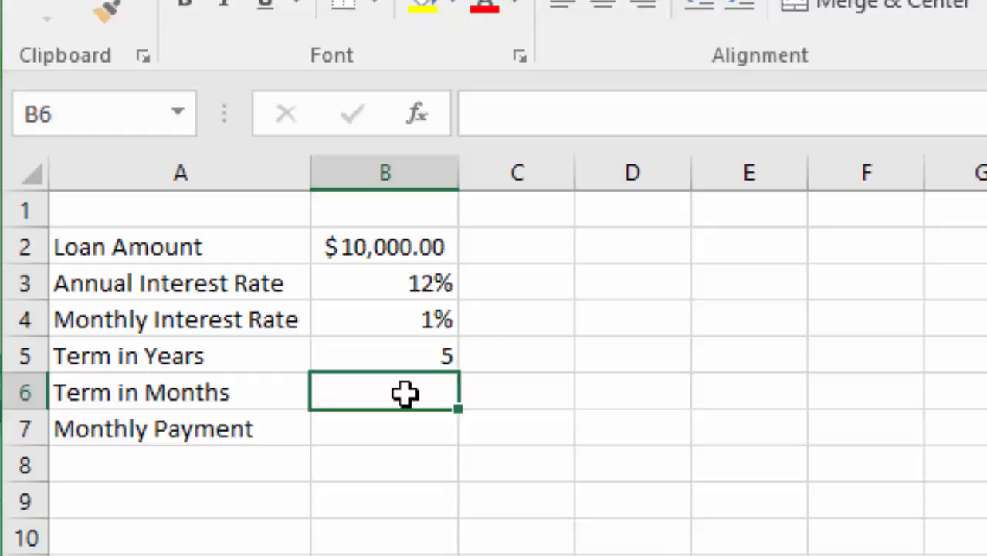
{"action": "type", "text": "="}
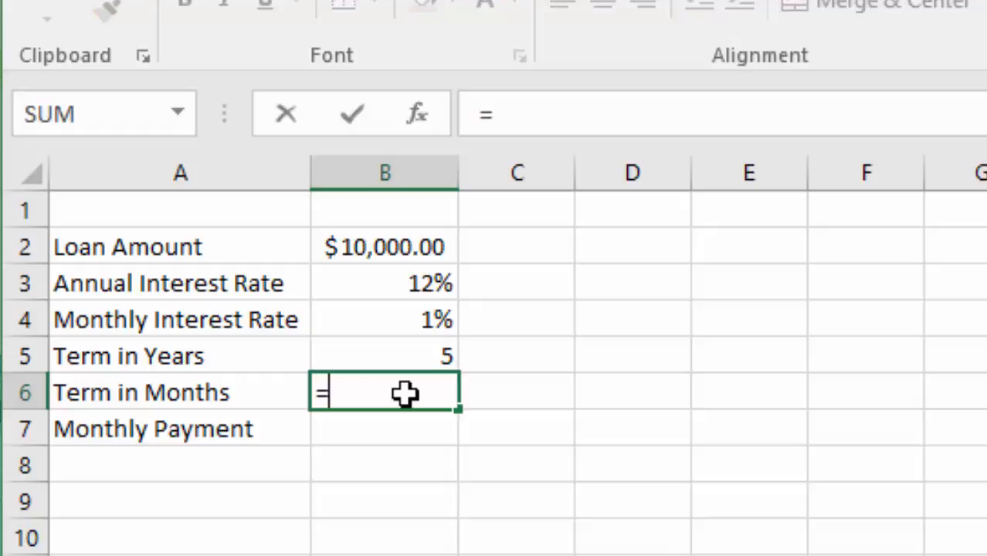
{"action": "left_click", "coordinate": [437, 356]}
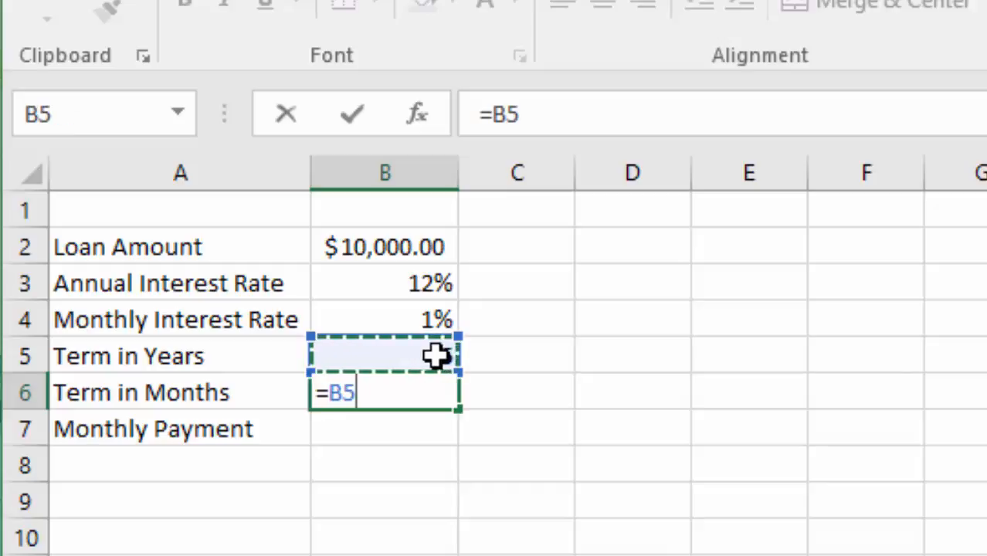
{"action": "left_click", "coordinate": [591, 121]}
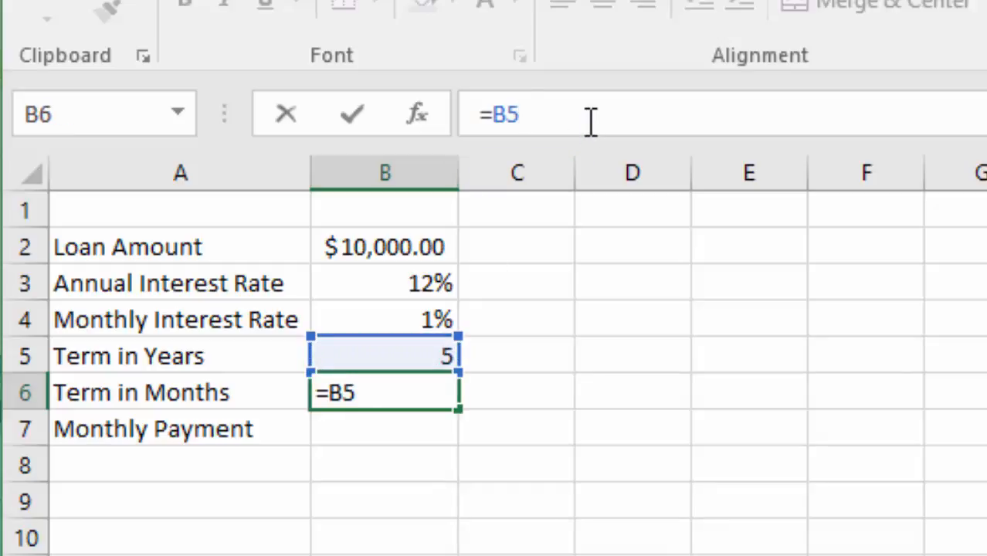
{"action": "type", "text": "*12"}
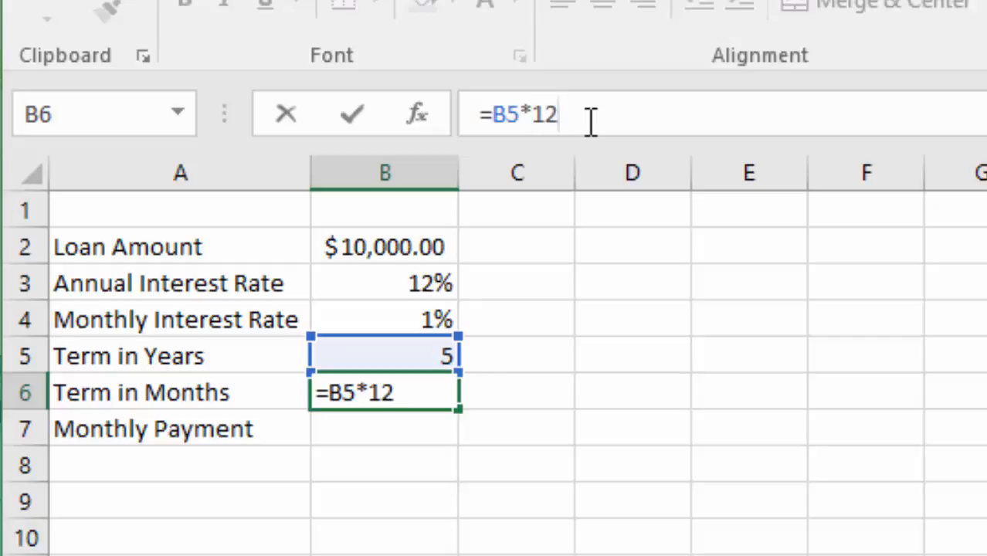
{"action": "key", "text": "Return"}
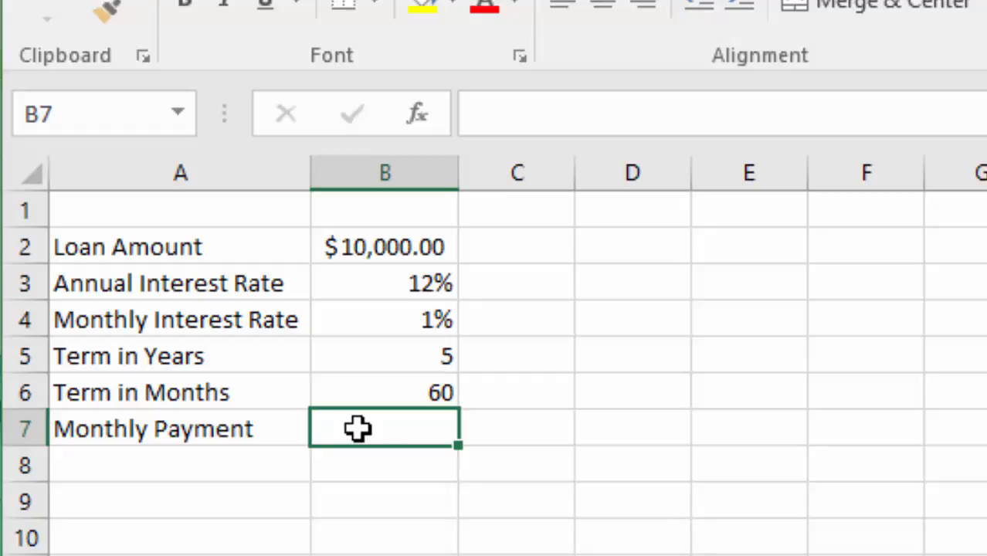
Begin a PMT formula for the monthly payment in B7 with the monthly interest rate B4 as the rate
{"action": "type", "text": "="}
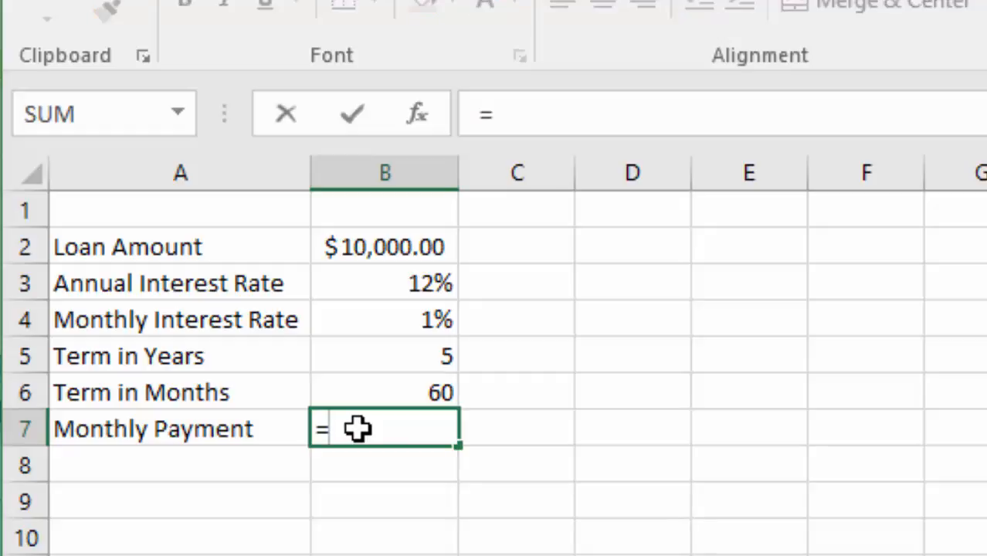
{"action": "type", "text": "OM"}
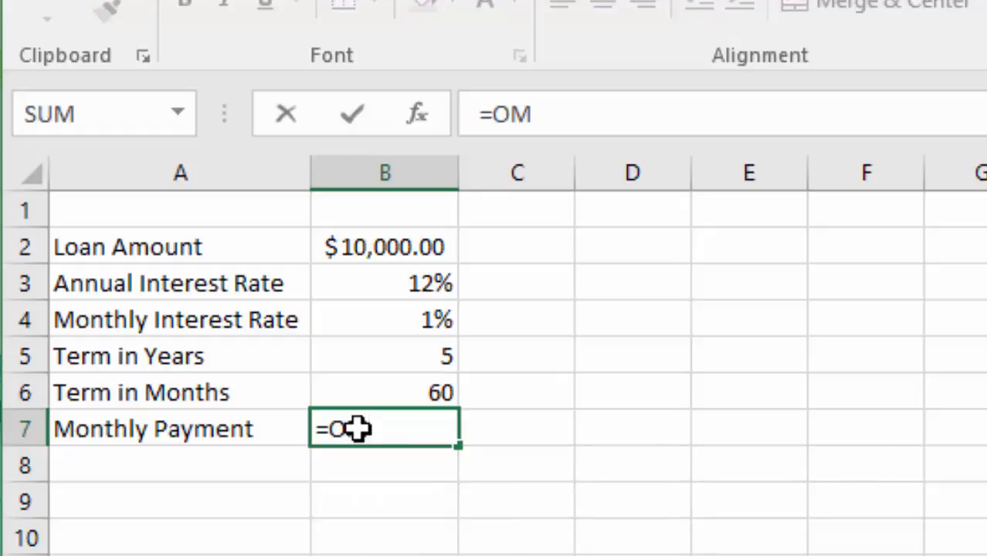
{"action": "key", "text": "BackSpace"}
{"action": "key", "text": "BackSpace"}
{"action": "type", "text": "PMT"}
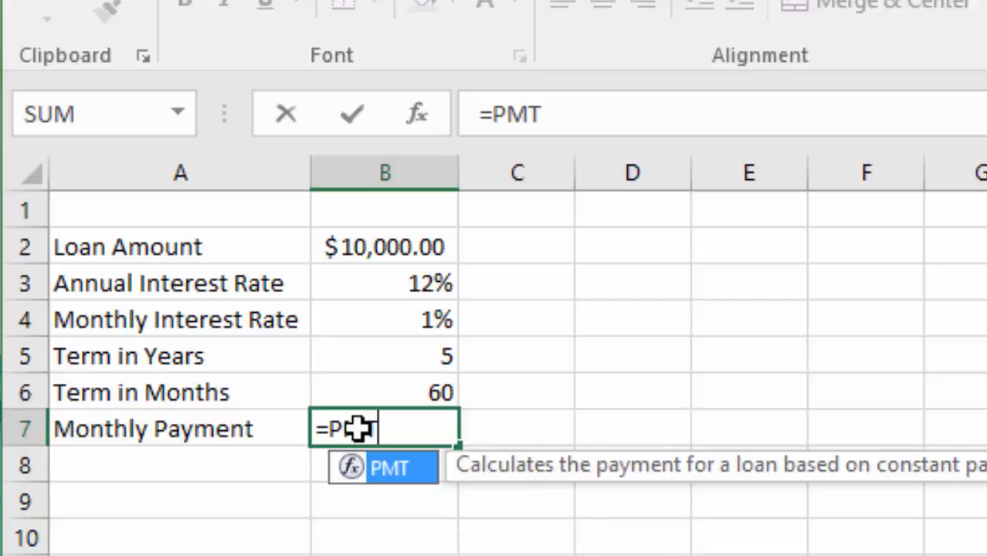
{"action": "type", "text": "("}
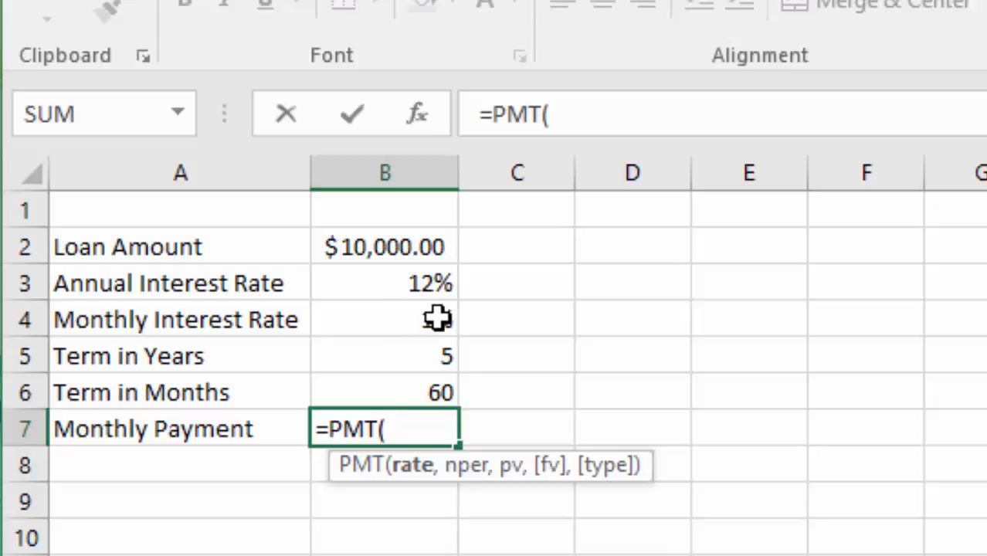
{"action": "left_click", "coordinate": [437, 319]}
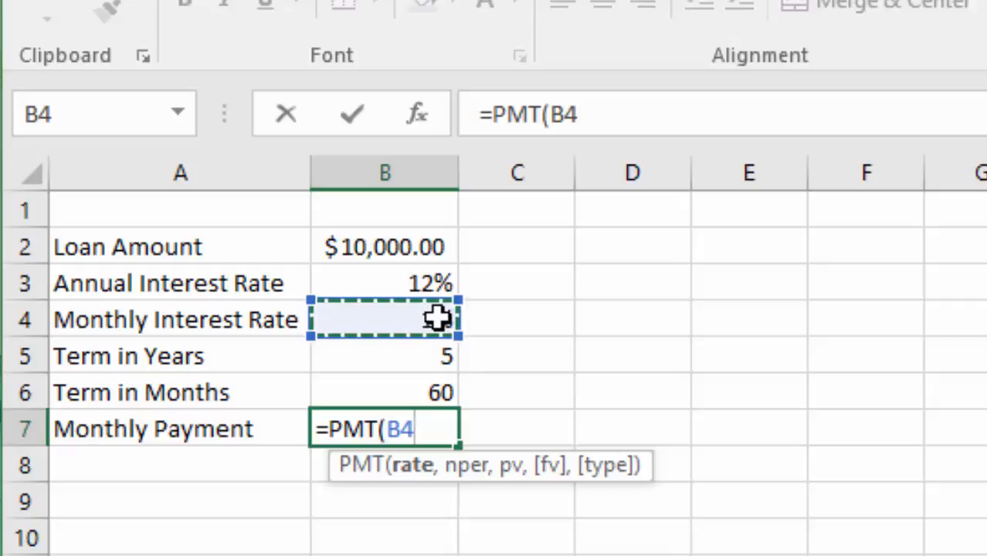
{"action": "type", "text": ","}
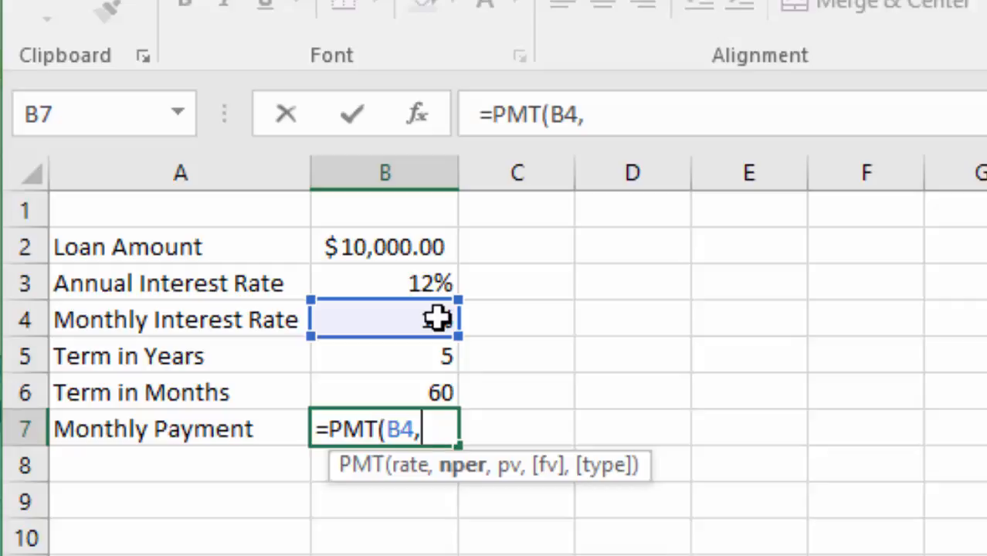
Complete the monthly payment formula with B6 as the number of periods and B2 as the present value, giving =PMT(B4,B6,B2)
{"action": "left_click", "coordinate": [437, 396]}
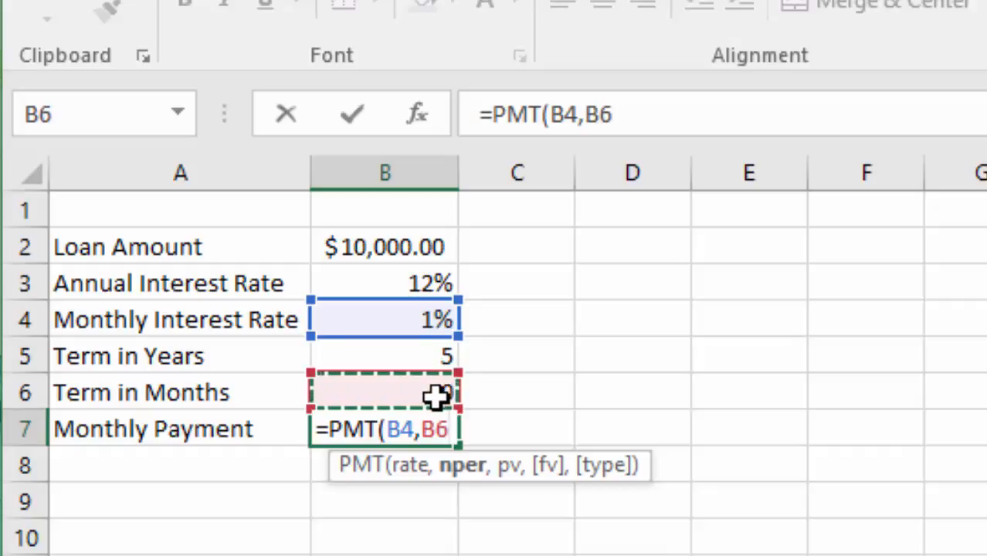
{"action": "type", "text": ","}
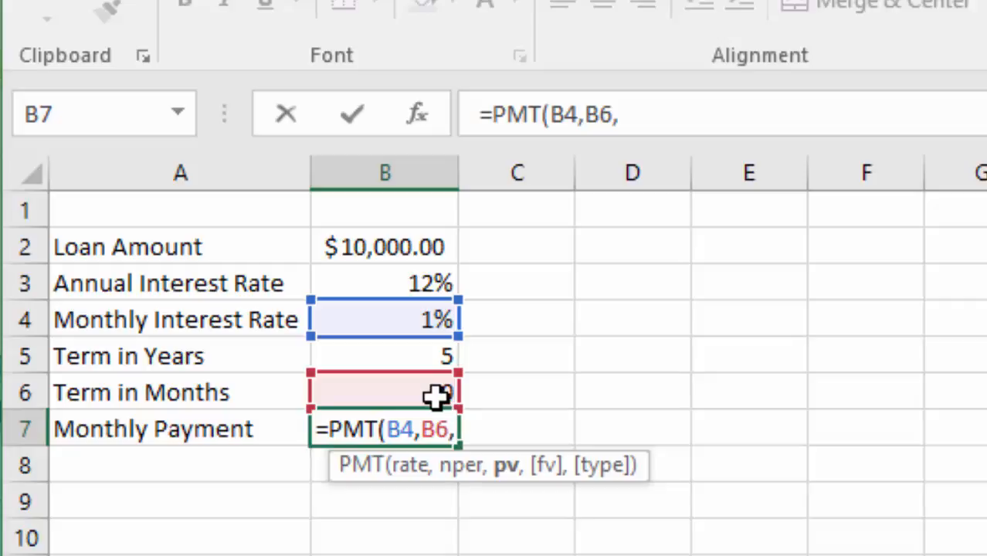
{"action": "left_click", "coordinate": [397, 247]}
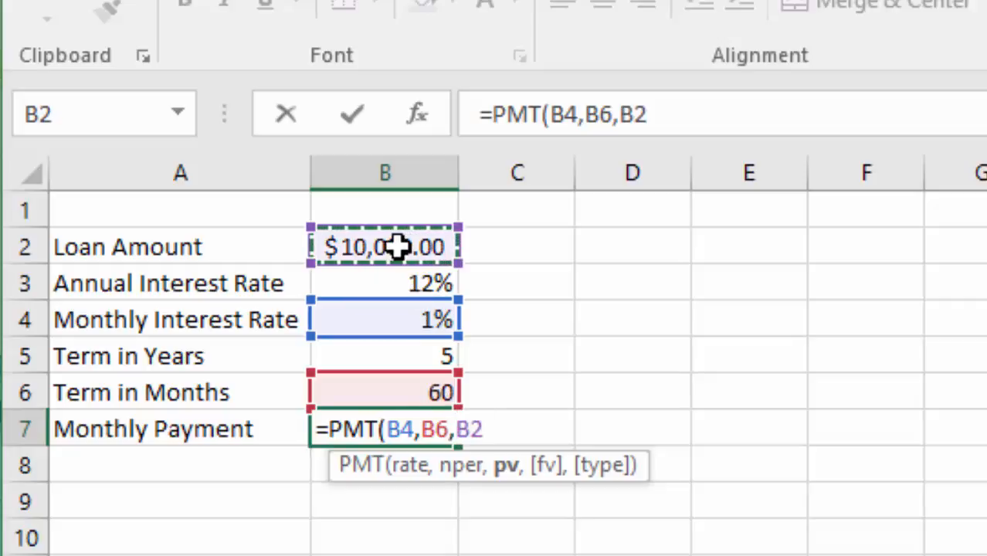
{"action": "left_click", "coordinate": [691, 114]}
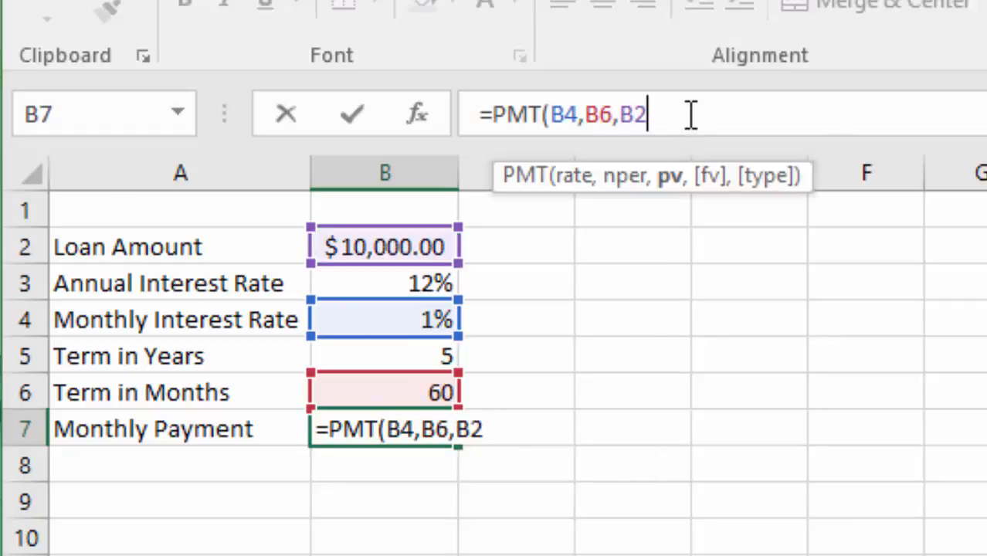
{"action": "type", "text": ")"}
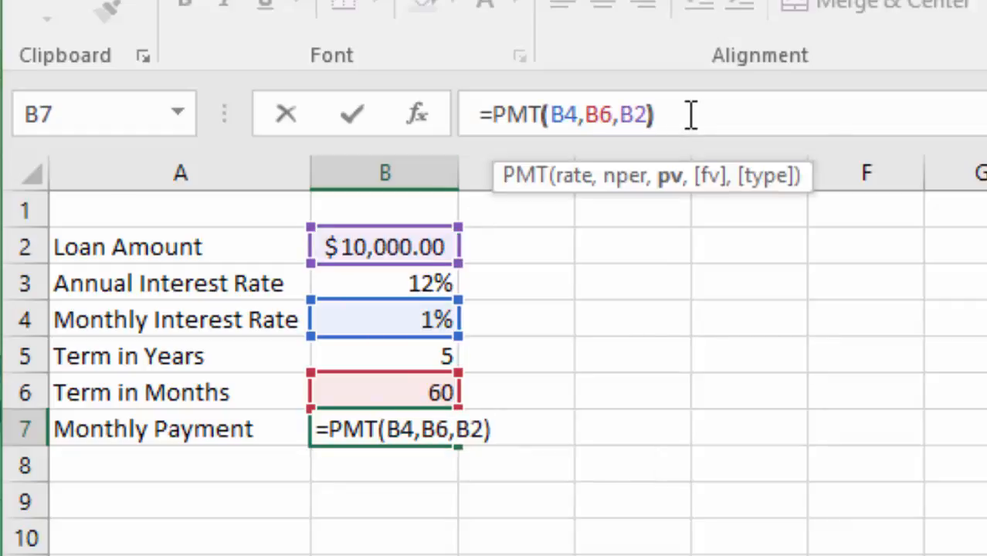
{"action": "key", "text": "Return"}
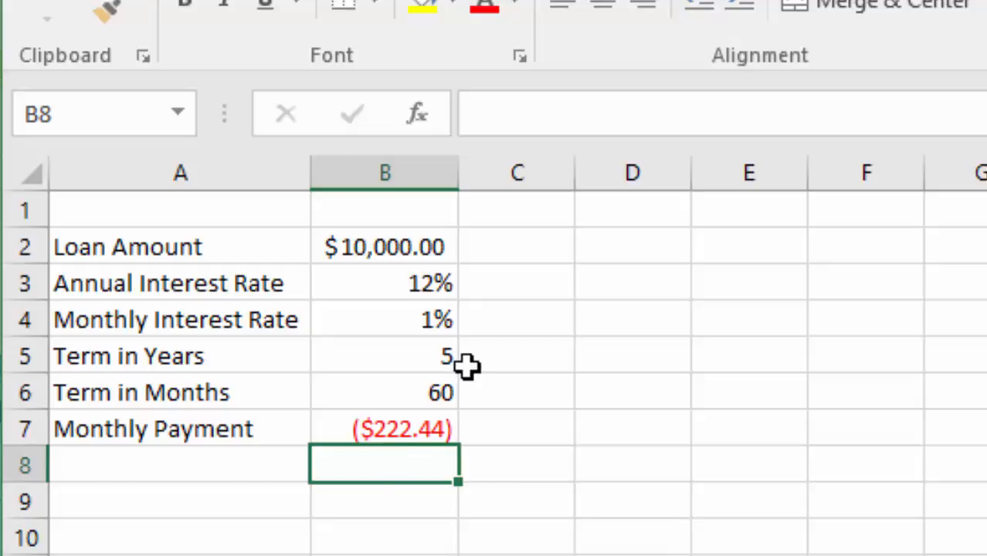
Set the loan amount in B2 to 8000
{"action": "left_click", "coordinate": [404, 246]}
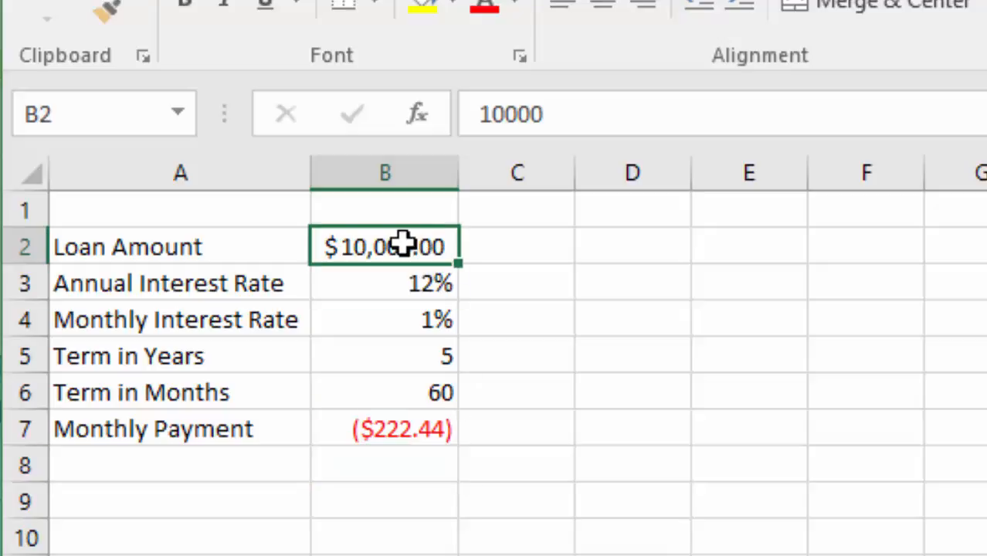
{"action": "left_click_drag", "start_coordinate": [575, 112], "coordinate": [454, 103]}
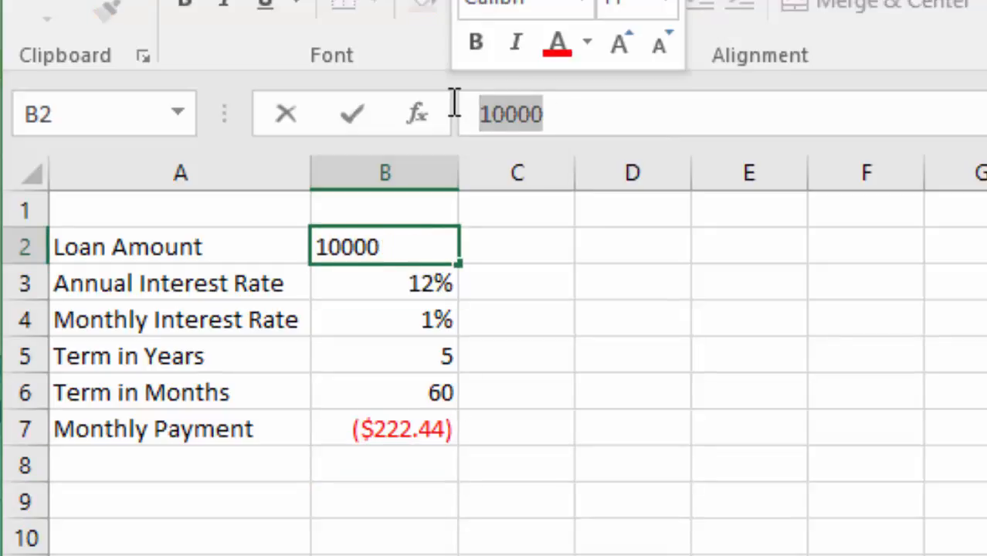
{"action": "type", "text": "8,"}
{"action": "type", "text": "00"}
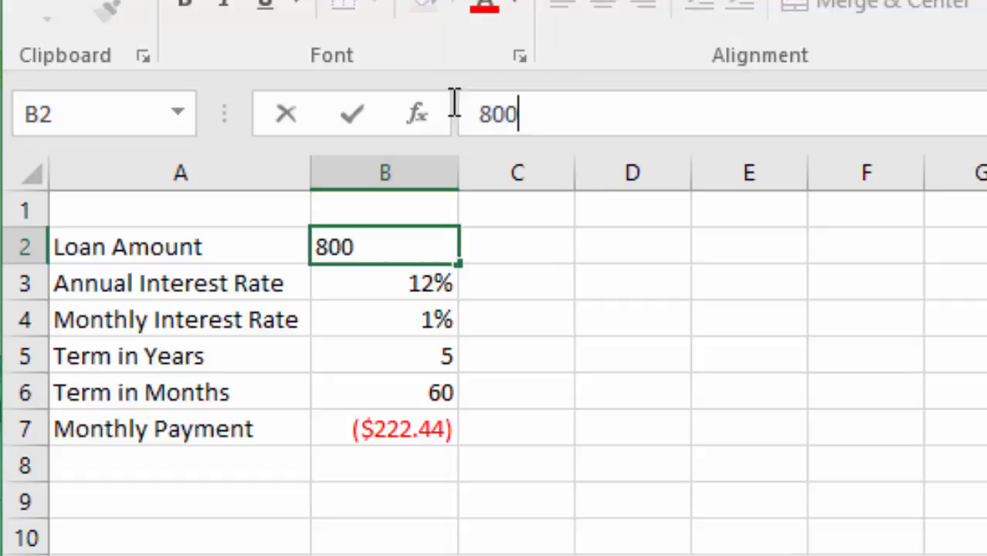
{"action": "type", "text": "0"}
{"action": "key", "text": "Return"}
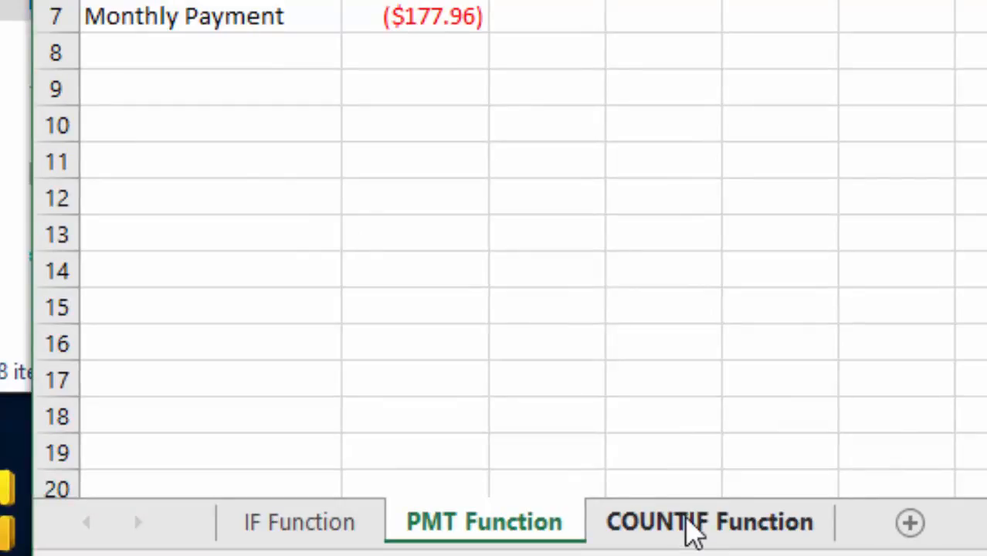
Switch to the COUNTIF Function sheet
{"action": "left_click", "coordinate": [703, 541]}
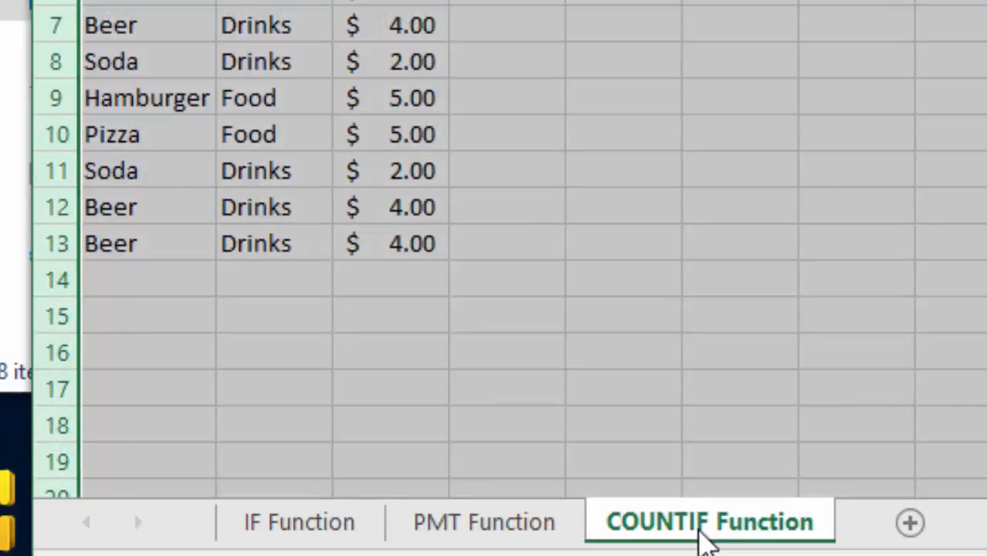
Enter =COUNTIF(B3:B13,FOOD) in F3 to count the Food items in the Category column
{"action": "left_click", "coordinate": [519, 341]}
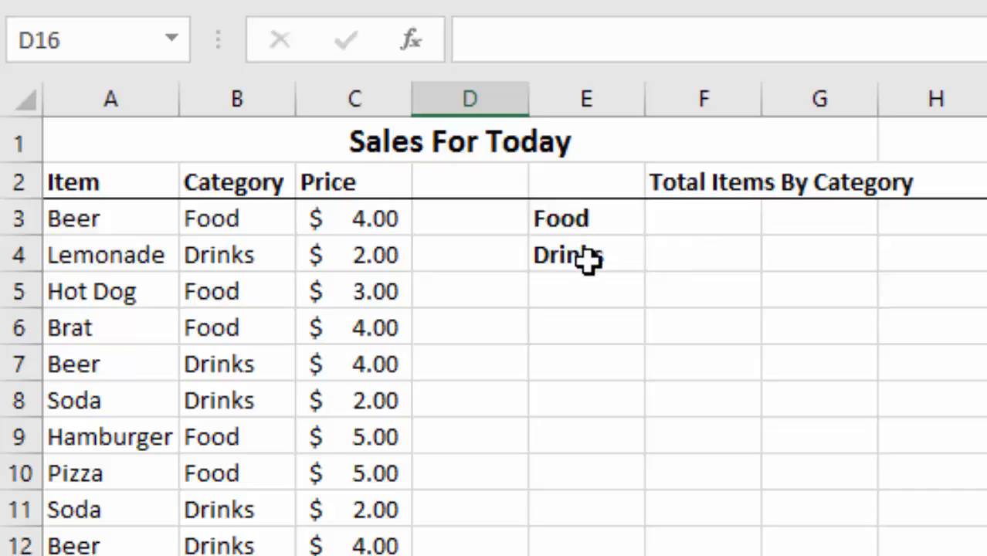
{"action": "left_click", "coordinate": [694, 220]}
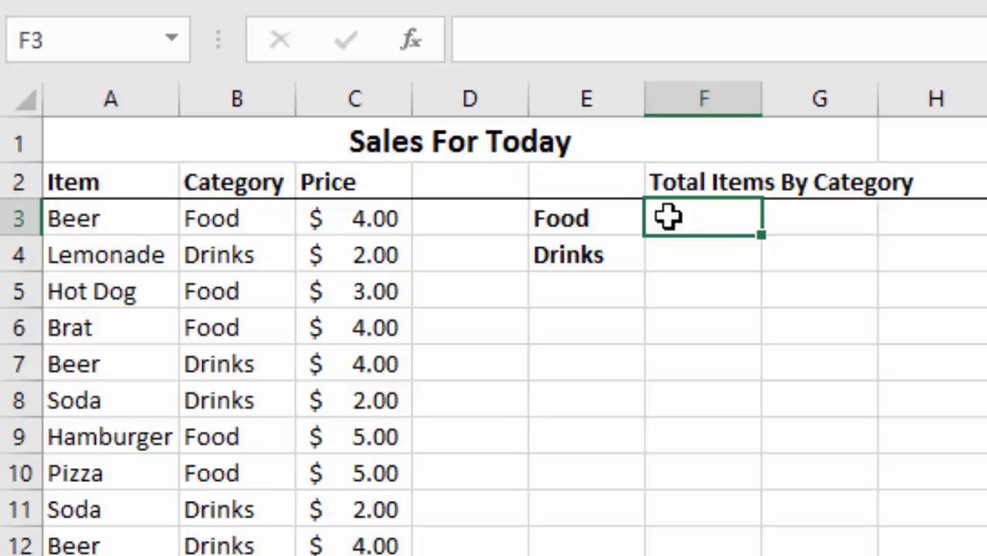
{"action": "type", "text": "="}
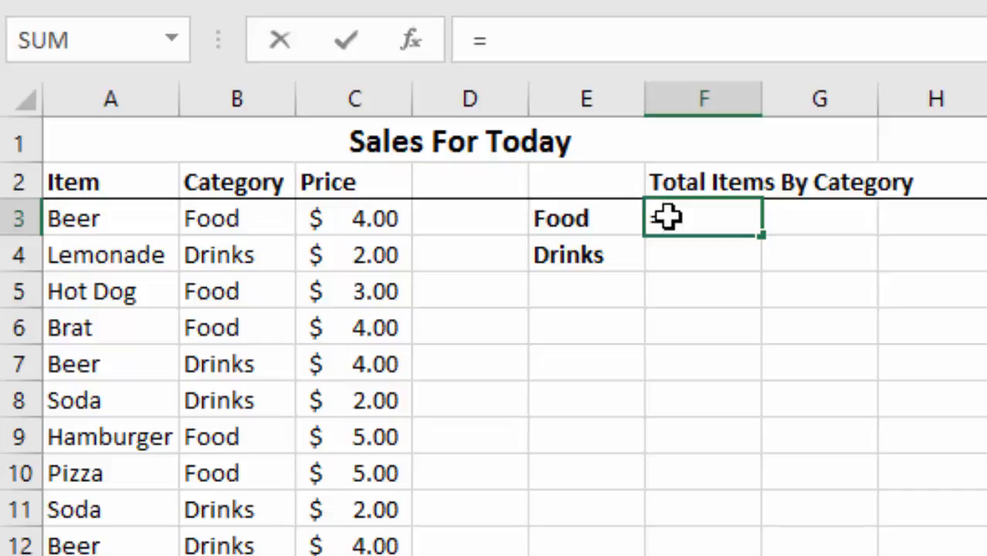
{"action": "type", "text": "COUNTIF"}
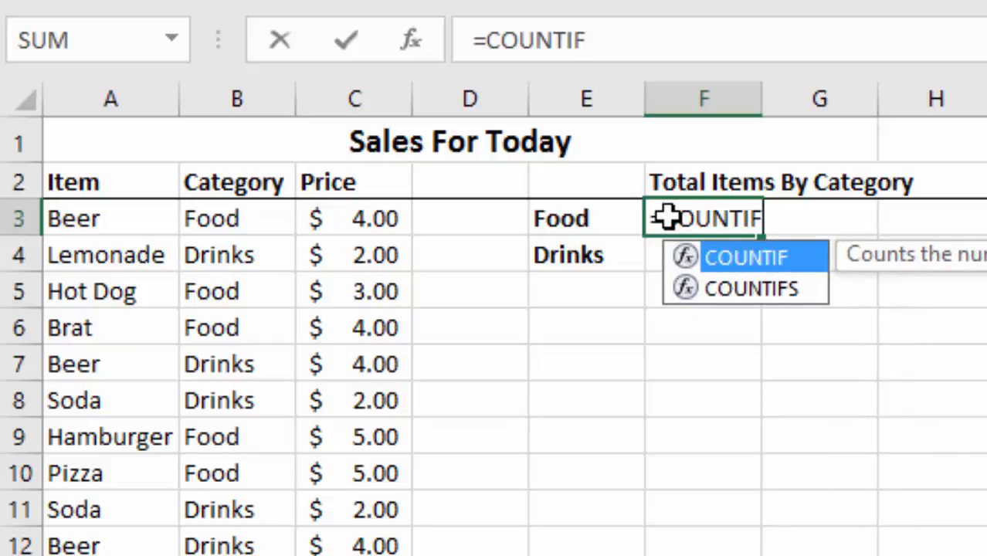
{"action": "type", "text": "("}
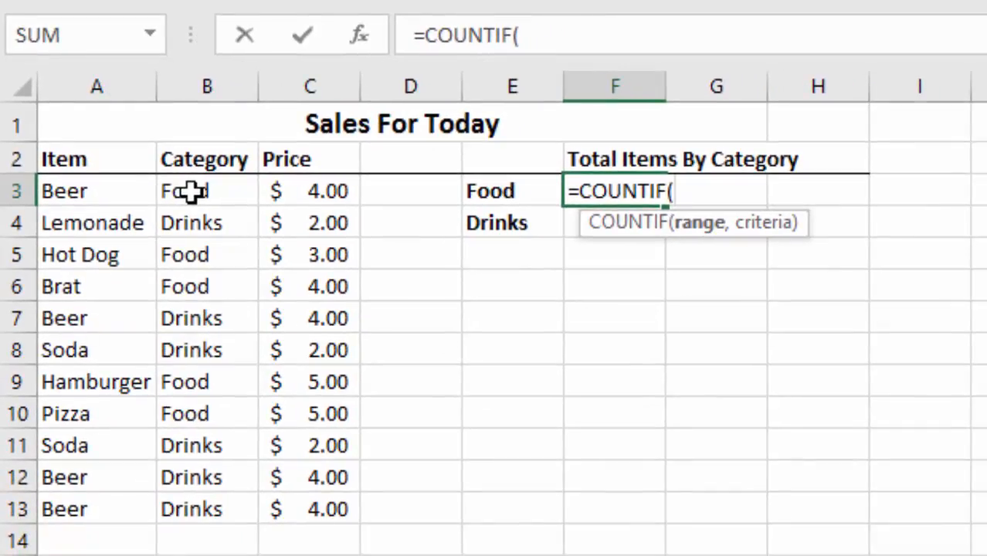
{"action": "left_click_drag", "start_coordinate": [193, 191], "coordinate": [179, 498]}
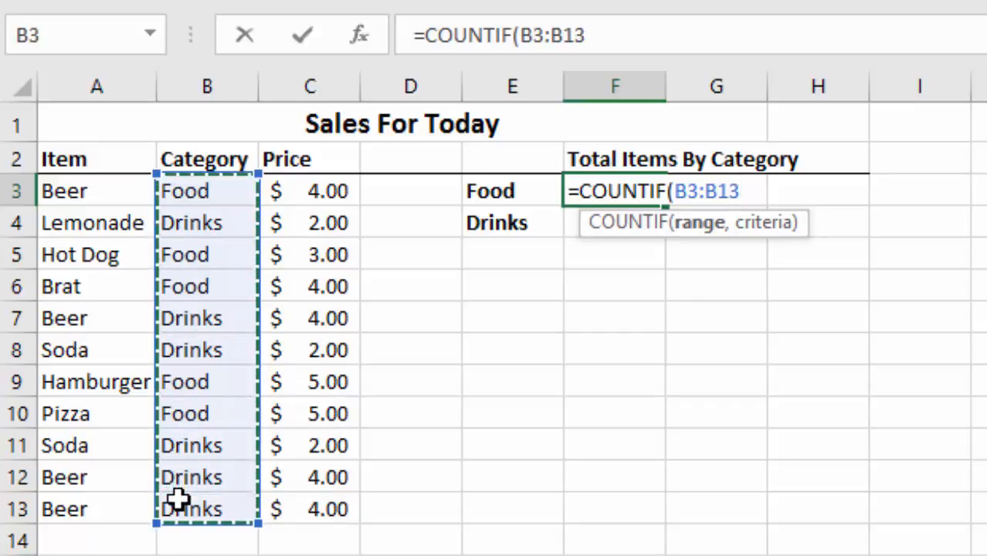
{"action": "type", "text": ","}
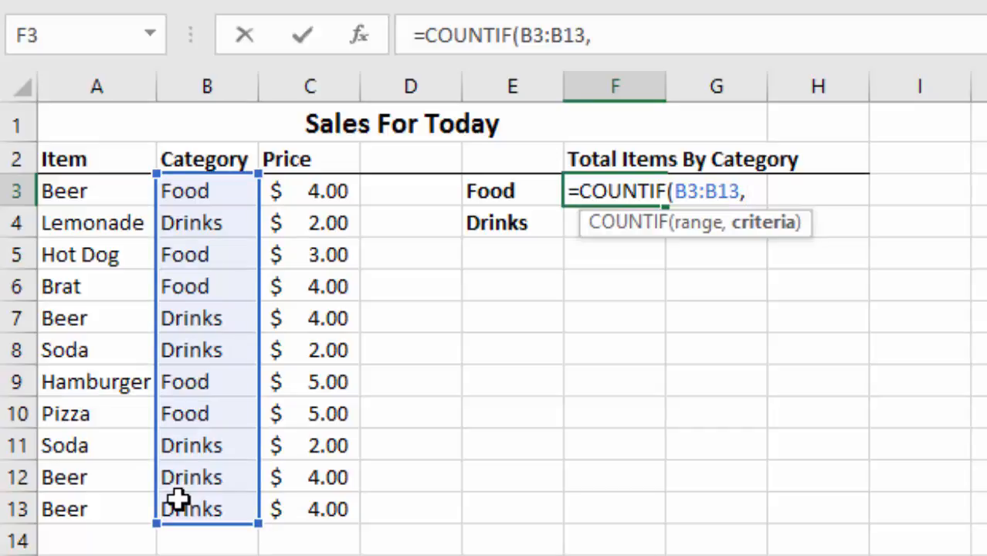
{"action": "type", "text": "FOOD"}
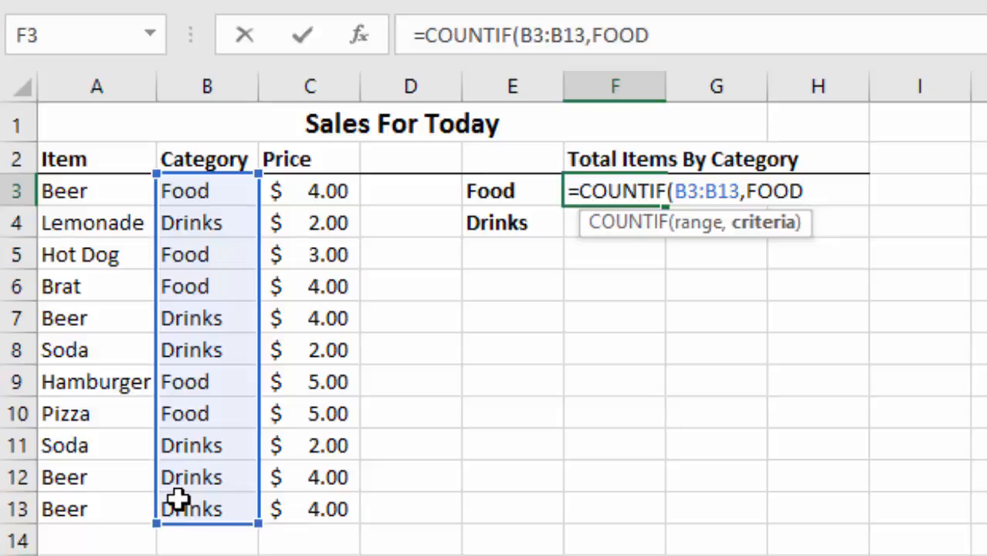
{"action": "type", "text": ")"}
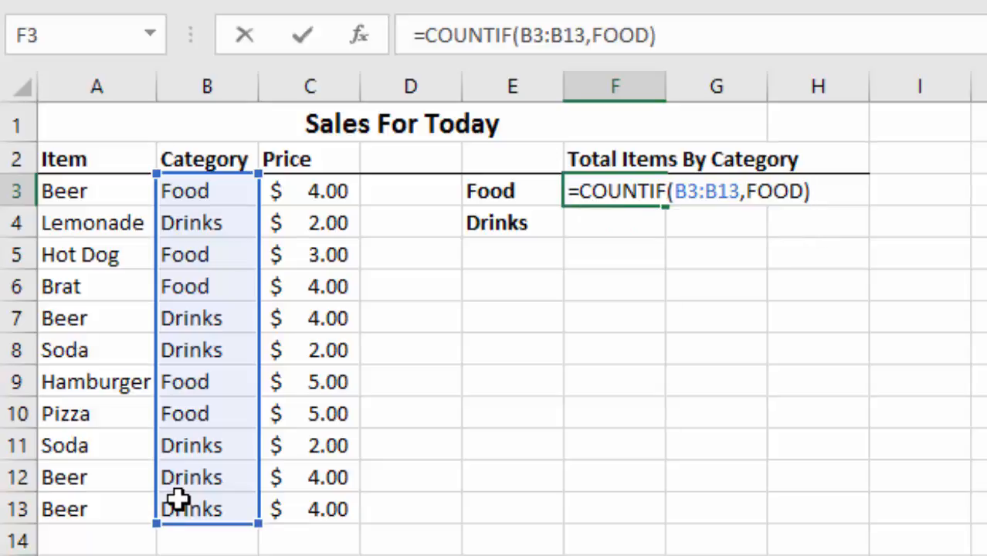
{"action": "key", "text": "Return"}
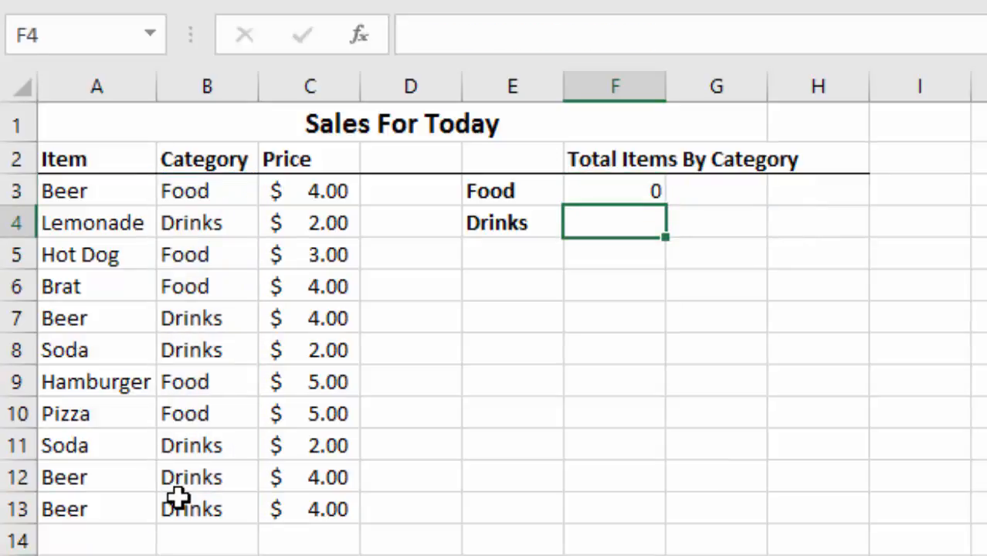
Enclose the FOOD criterion in quotation marks so the F3 formula reads =COUNTIF(B3:B13,"FOOD")
{"action": "left_click", "coordinate": [627, 190]}
{"action": "left_click", "coordinate": [593, 35]}
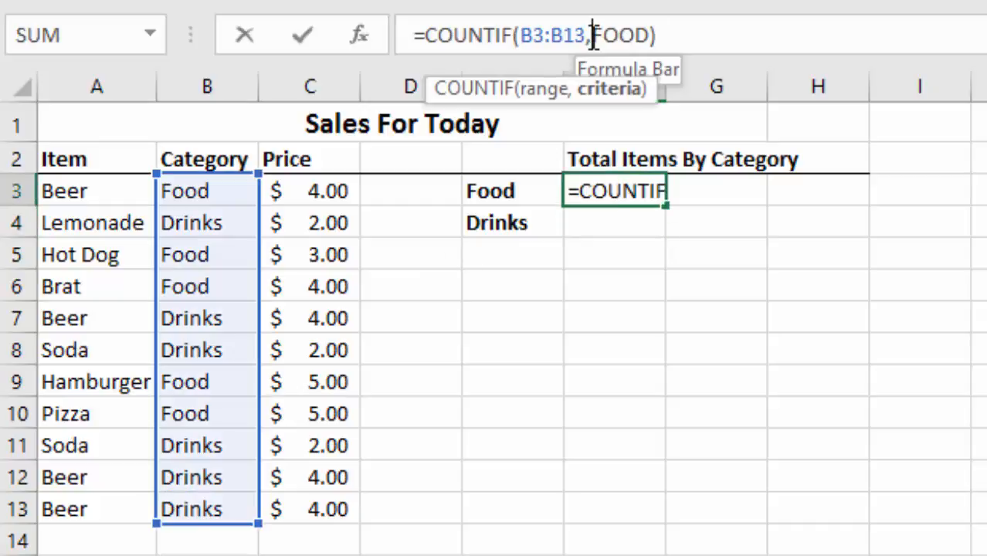
{"action": "type", "text": "\""}
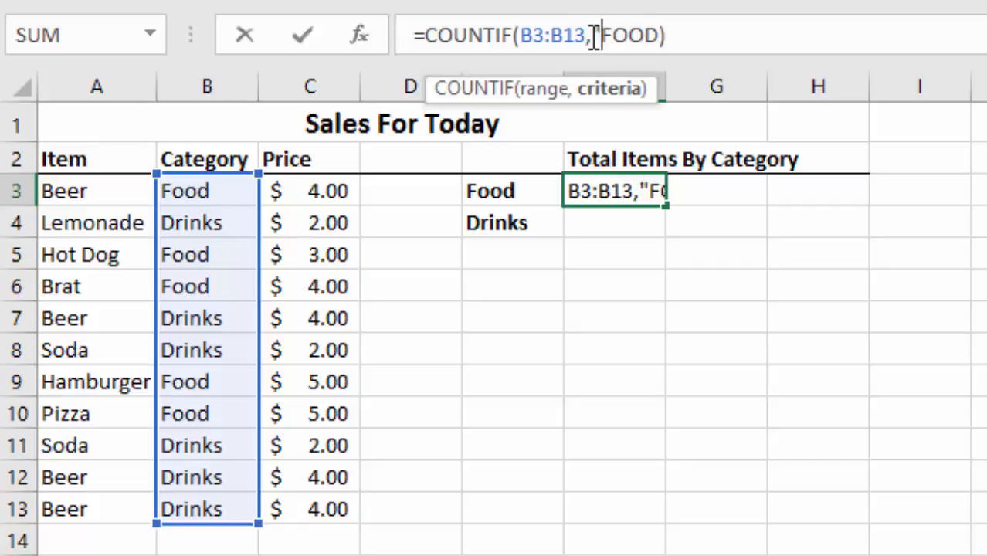
{"action": "key", "text": "Right"}
{"action": "key", "text": "Right"}
{"action": "key", "text": "Right"}
{"action": "key", "text": "Right"}
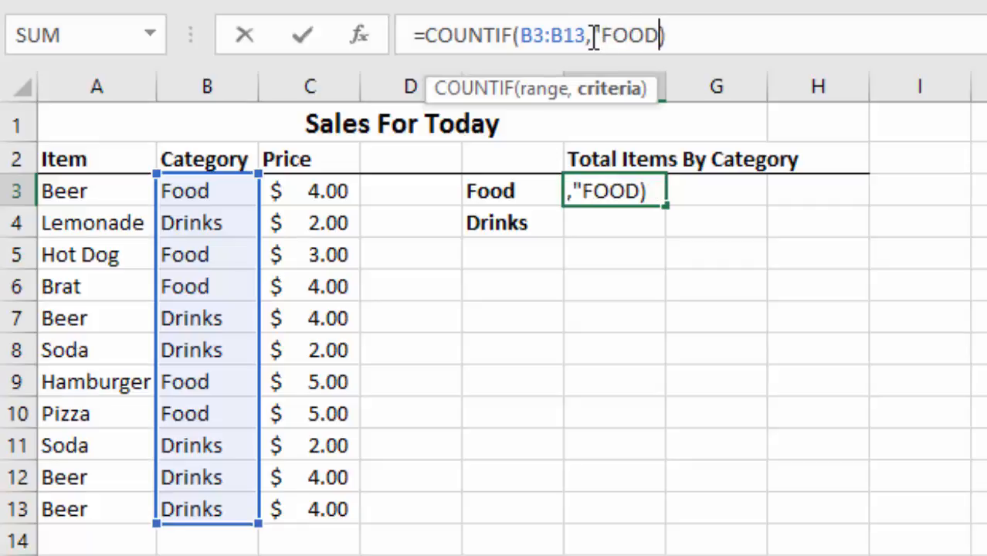
{"action": "type", "text": "\""}
{"action": "key", "text": "Return"}
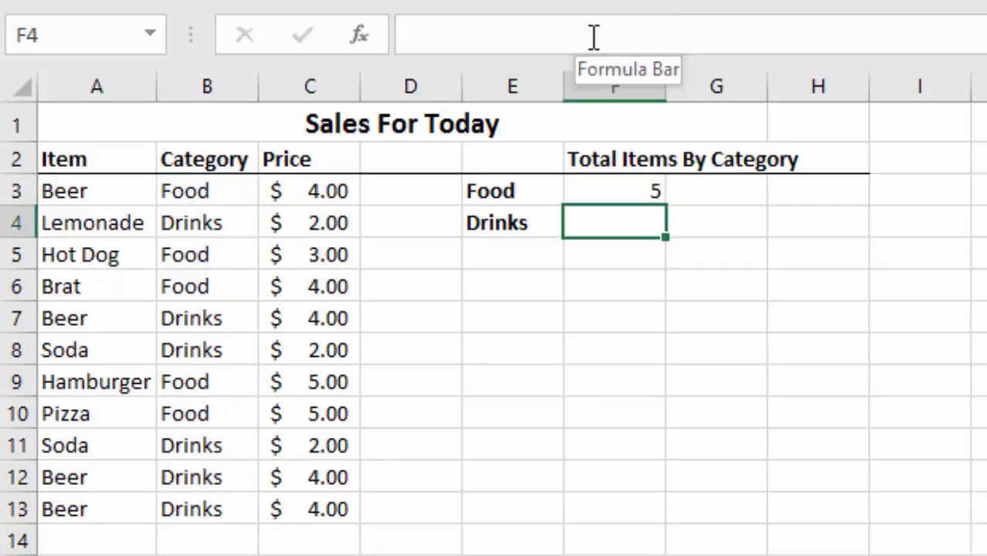
Replace the criterion in the F3 formula with a reference to the Food label, giving =COUNTIF(B3:B13,E3)
{"action": "left_click", "coordinate": [610, 190]}
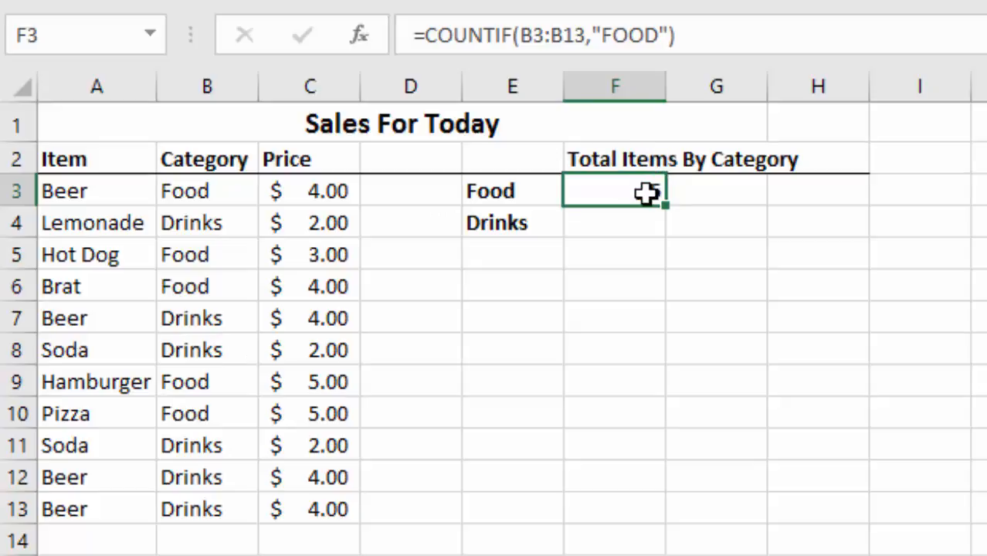
{"action": "left_click", "coordinate": [730, 43]}
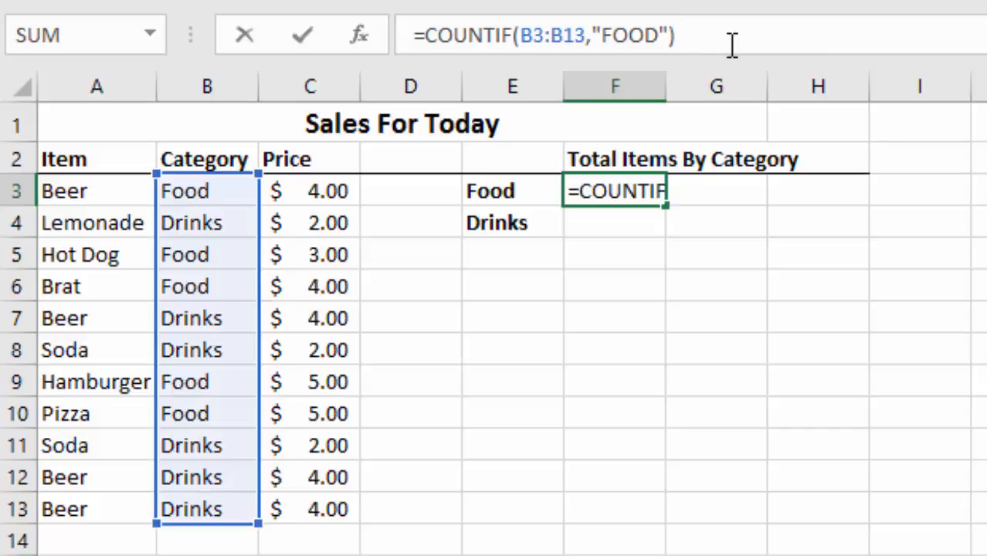
{"action": "key", "text": "BackSpace"}
{"action": "key", "text": "BackSpace"}
{"action": "key", "text": "BackSpace"}
{"action": "key", "text": "BackSpace"}
{"action": "key", "text": "BackSpace"}
{"action": "key", "text": "BackSpace"}
{"action": "key", "text": "BackSpace"}
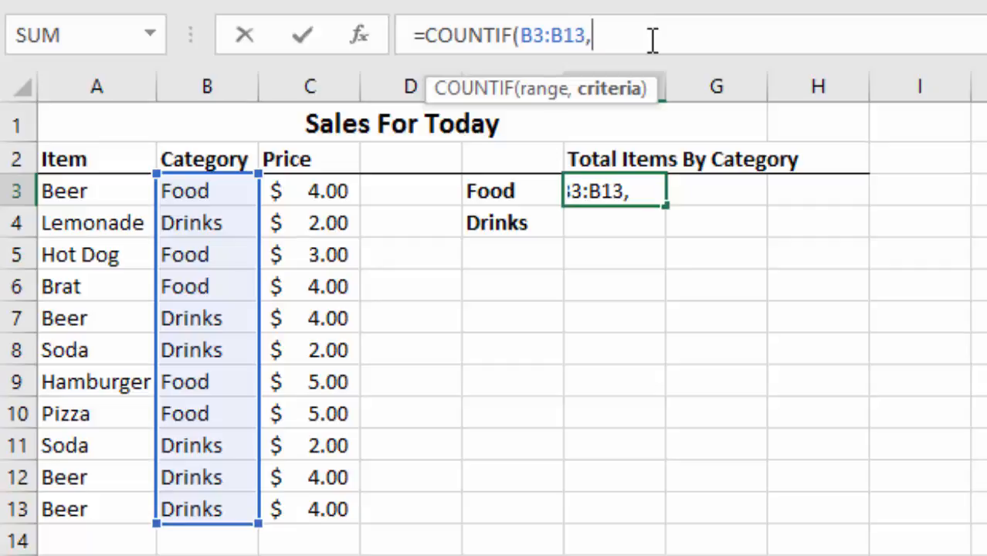
{"action": "left_click", "coordinate": [500, 193]}
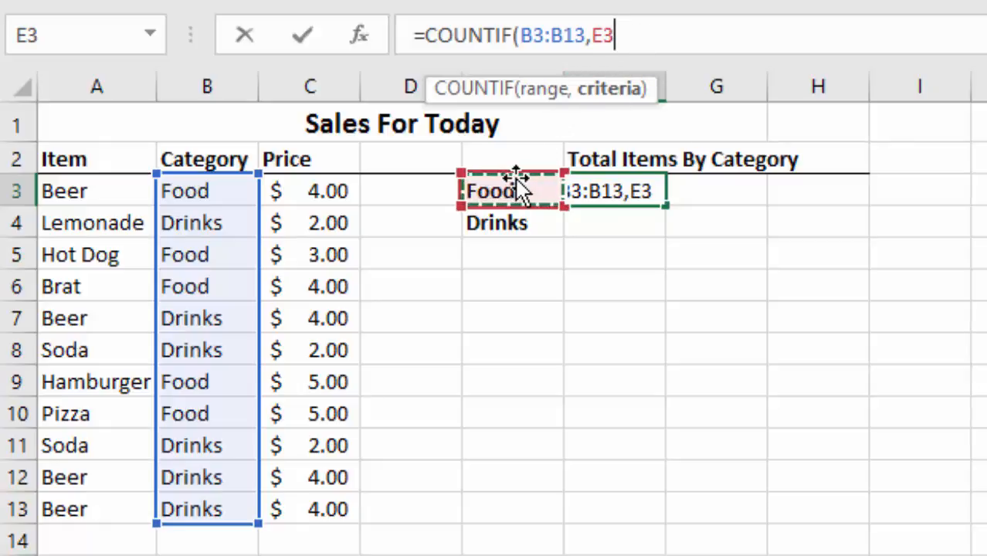
{"action": "left_click", "coordinate": [654, 34]}
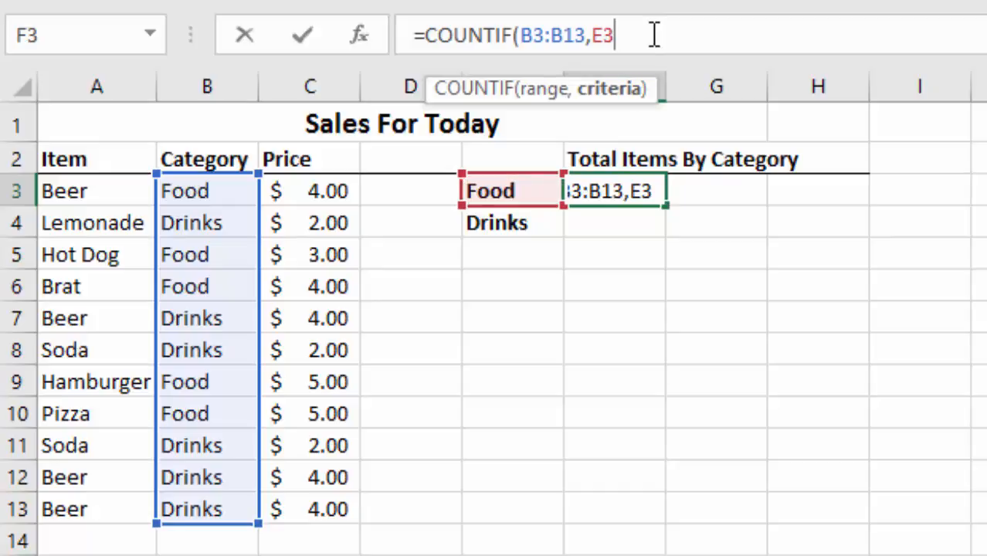
{"action": "type", "text": ")"}
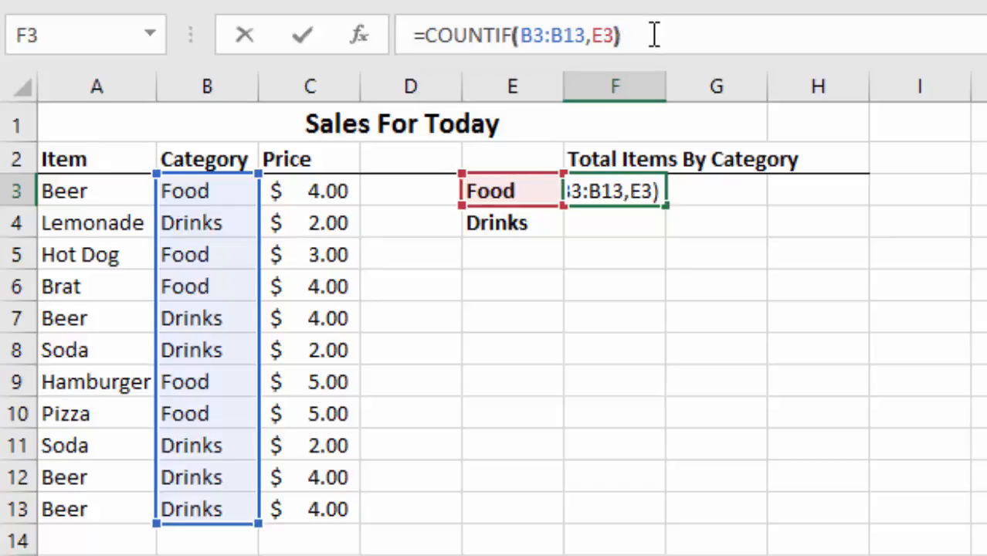
{"action": "key", "text": "Return"}
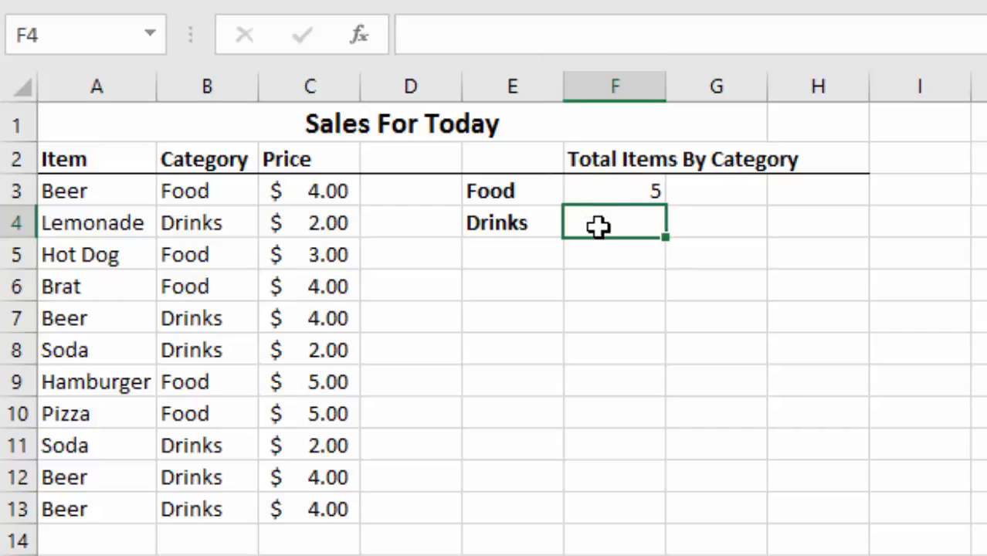
Enter =COUNTIF(B3:B13, E4) in F4 to count the Drinks items in the Category column
{"action": "left_click", "coordinate": [462, 42]}
{"action": "type", "text": "="}
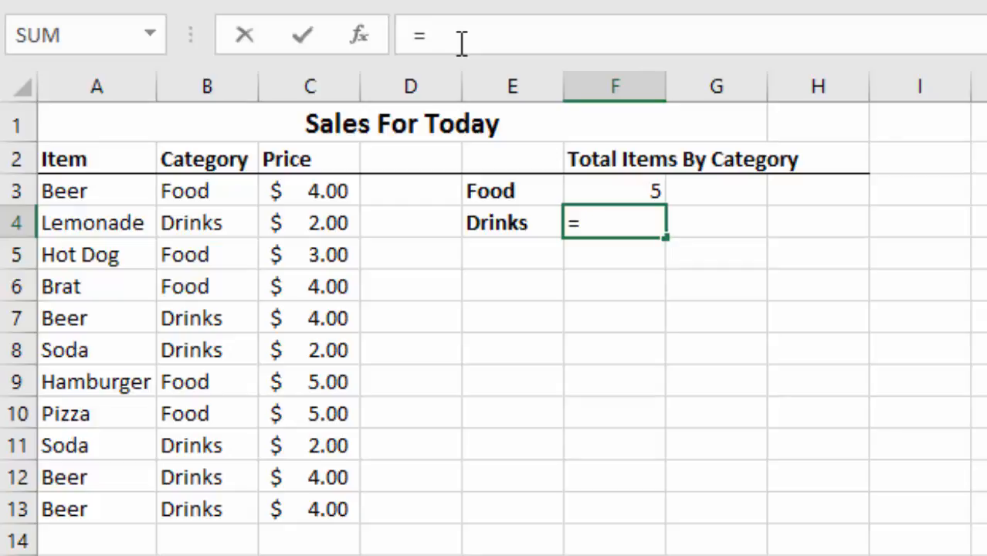
{"action": "type", "text": "COUNT"}
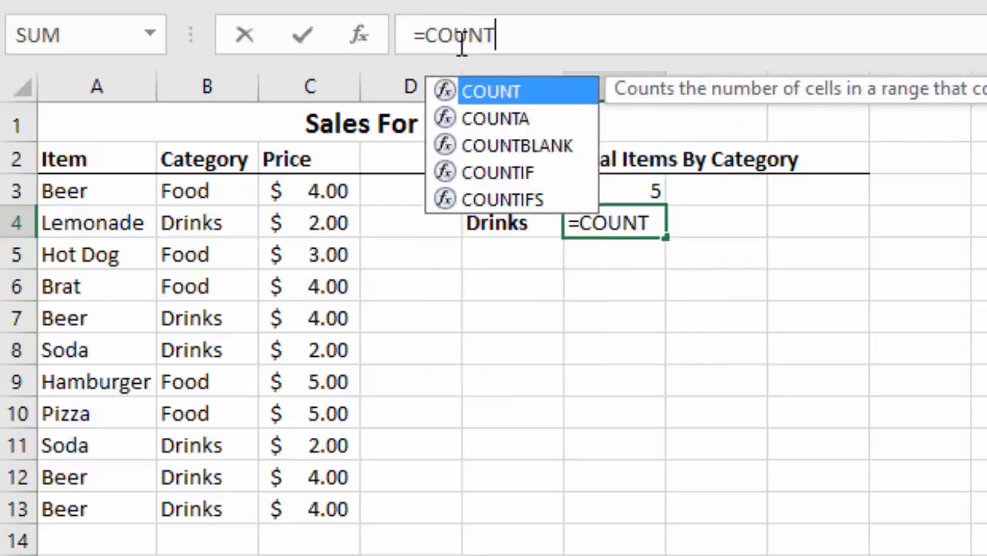
{"action": "type", "text": "IF("}
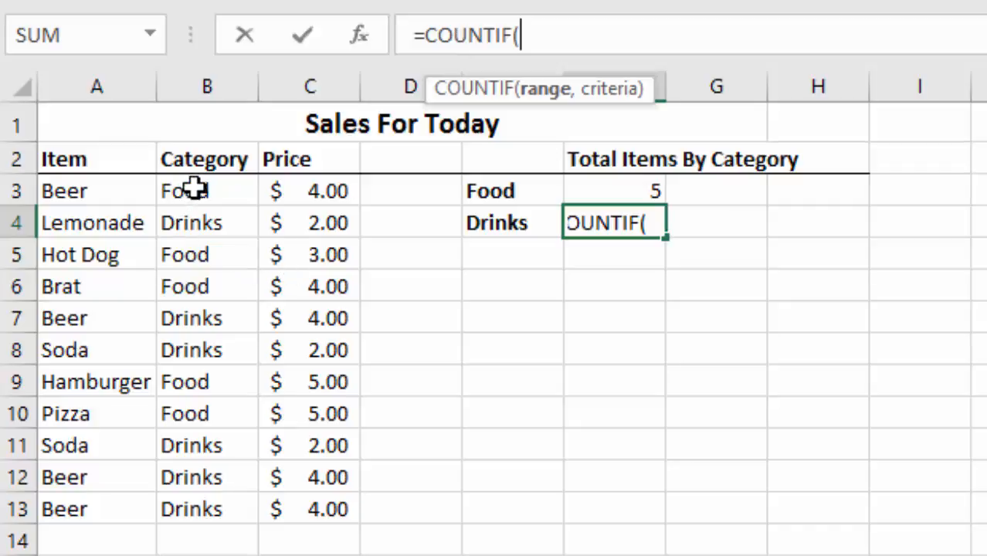
{"action": "left_click_drag", "start_coordinate": [195, 189], "coordinate": [171, 507]}
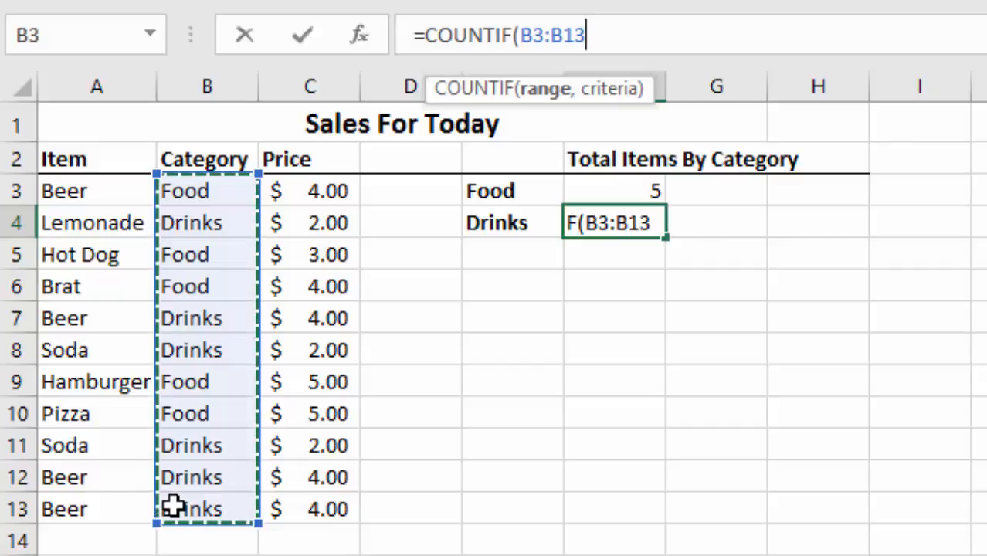
{"action": "left_click", "coordinate": [601, 36]}
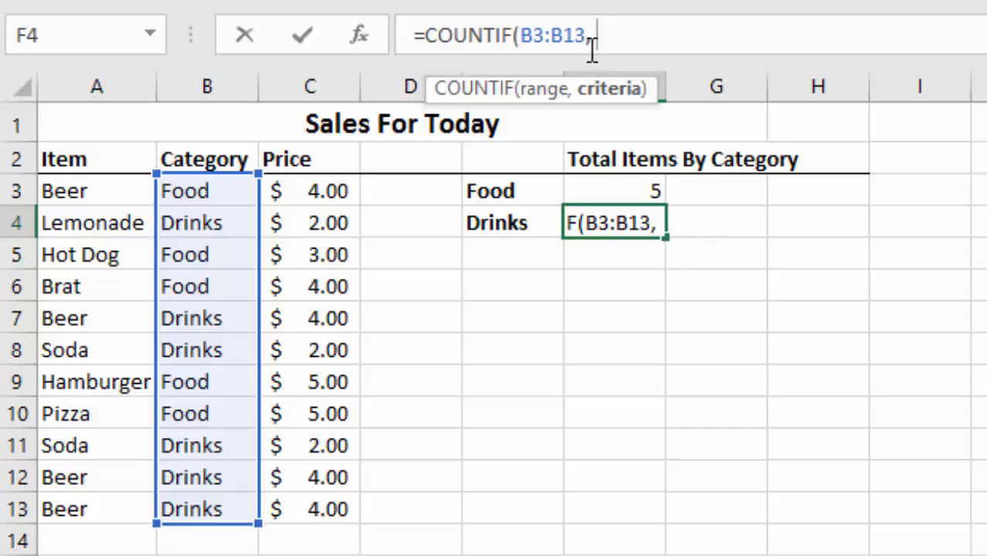
{"action": "left_click", "coordinate": [503, 222]}
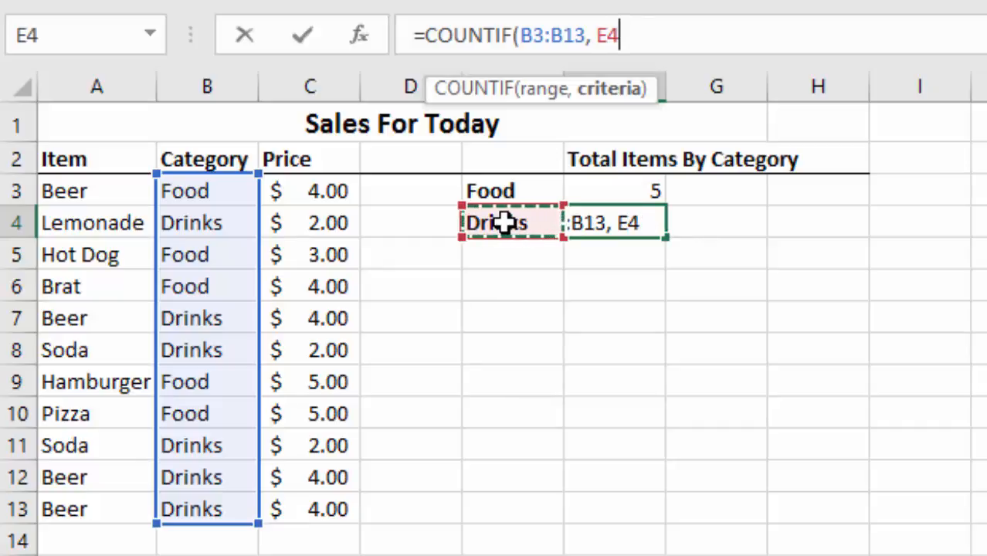
{"action": "type", "text": ")"}
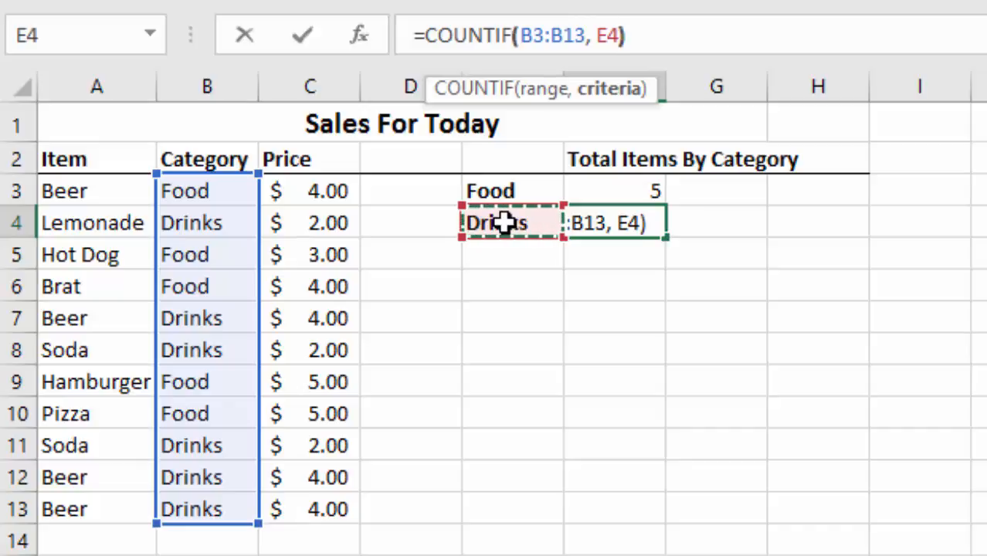
{"action": "key", "text": "Return"}
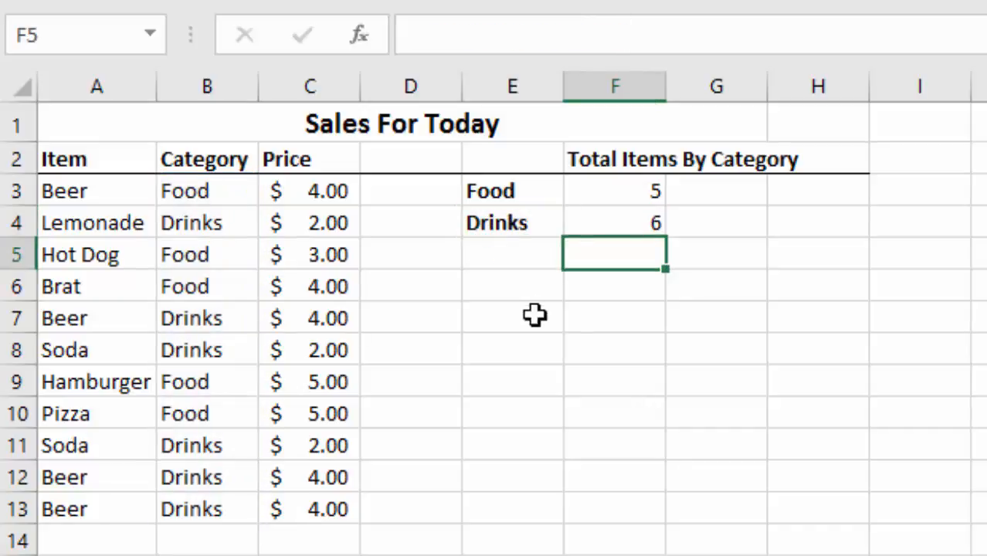